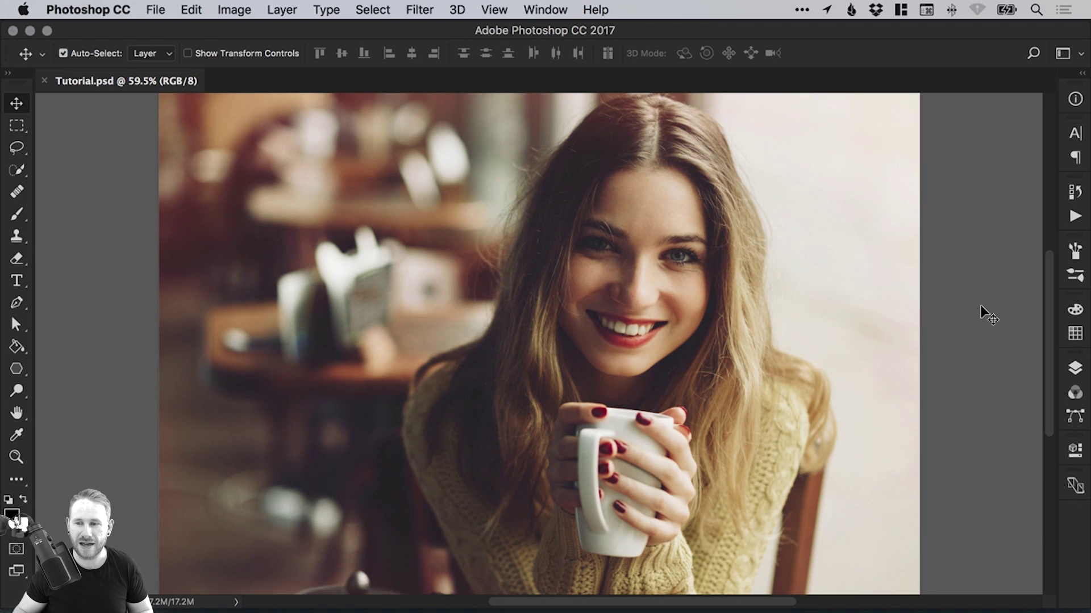
- Add a Gradient Map adjustment layer from the Layers panel's adjustment menu
{"action": "left_click", "coordinate": [1069, 370]}
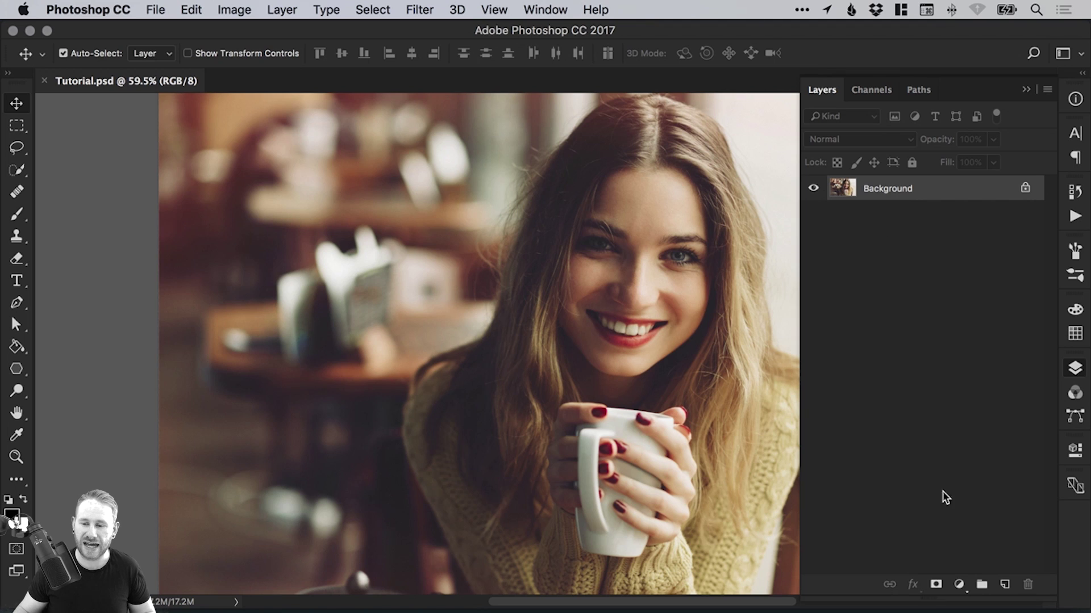
{"action": "left_click", "coordinate": [959, 585]}
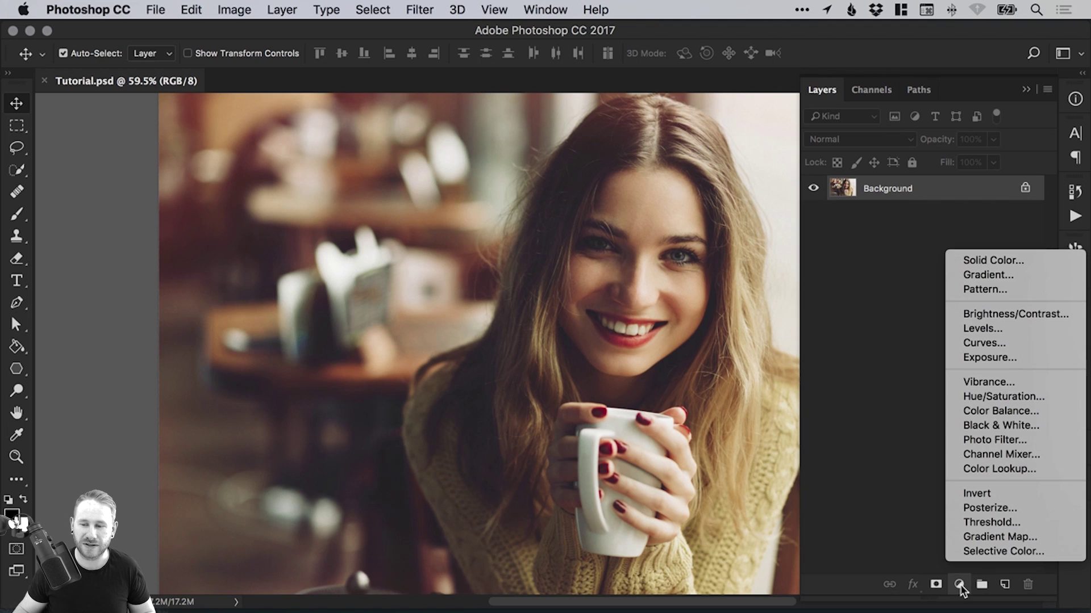
{"action": "left_click", "coordinate": [978, 536]}
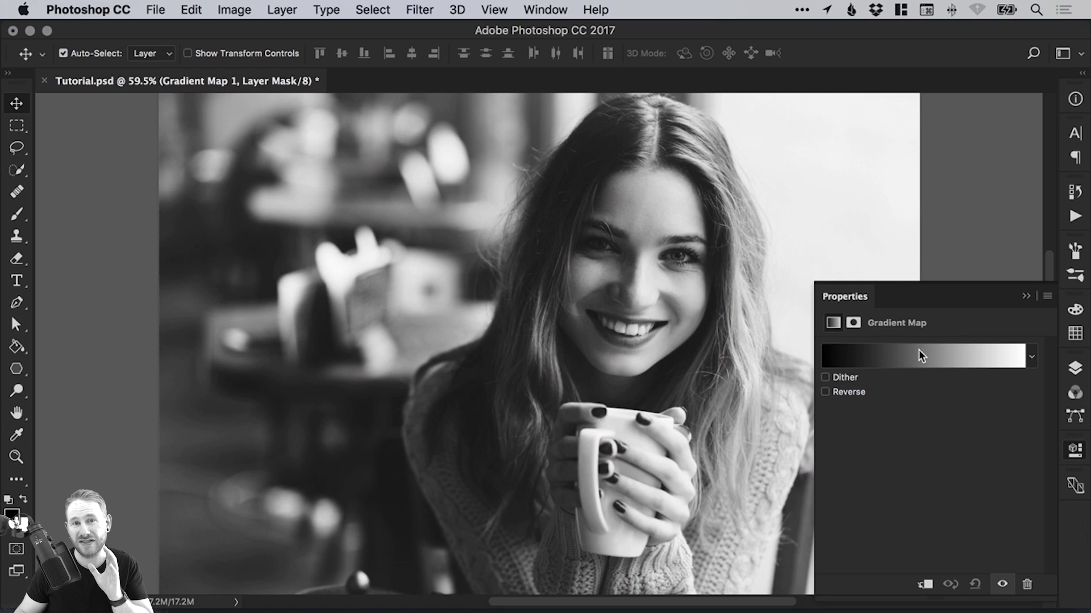
{"action": "left_click", "coordinate": [1074, 369]}
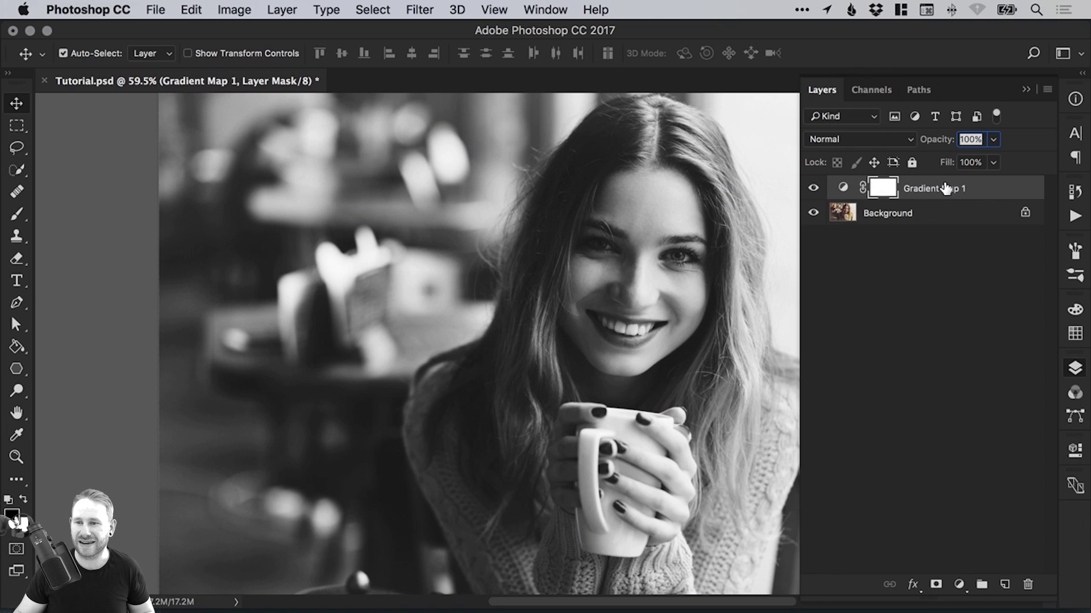
- Toggle Gradient Map 1's visibility to compare, open its properties, and test Reverse before leaving it off
{"action": "left_click", "coordinate": [813, 189]}
{"action": "left_click", "coordinate": [813, 189]}
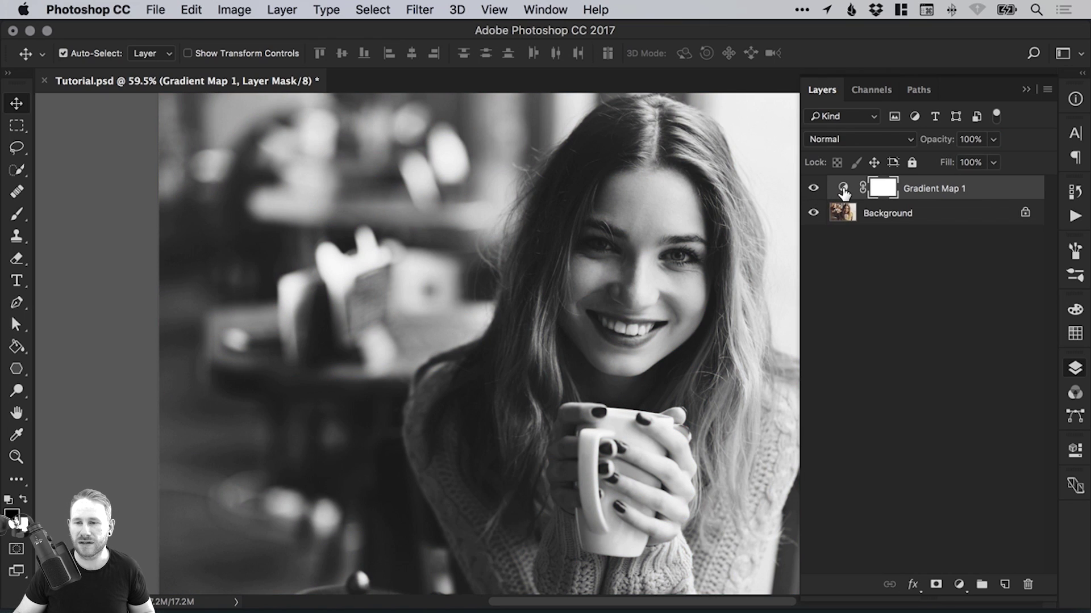
{"action": "double_click", "coordinate": [843, 189]}
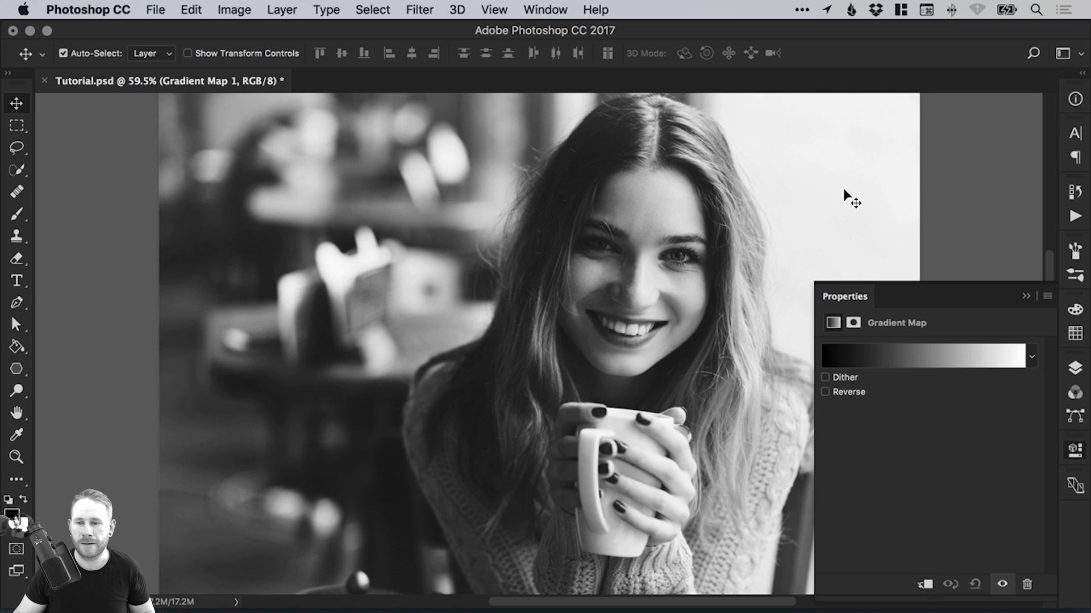
{"action": "left_click", "coordinate": [825, 392]}
{"action": "left_click", "coordinate": [826, 391]}
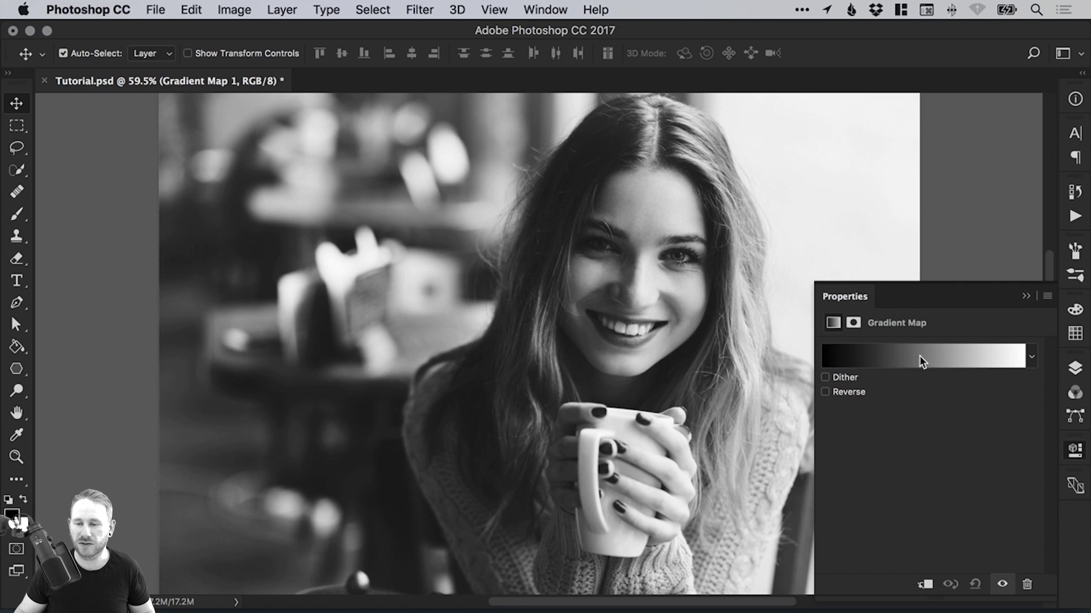
- In the Gradient Editor, preview colour presets like Violet, Green, Orange and rainbow, then keep Foreground to Background
{"action": "left_click", "coordinate": [916, 356]}
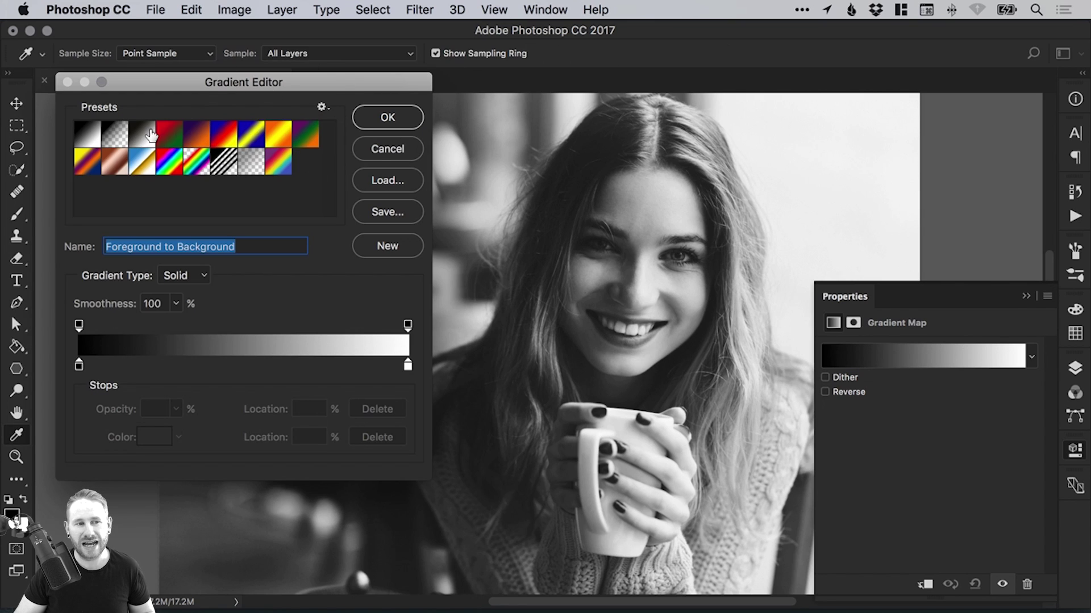
{"action": "left_click", "coordinate": [171, 136]}
{"action": "left_click", "coordinate": [198, 138]}
{"action": "left_click", "coordinate": [223, 138]}
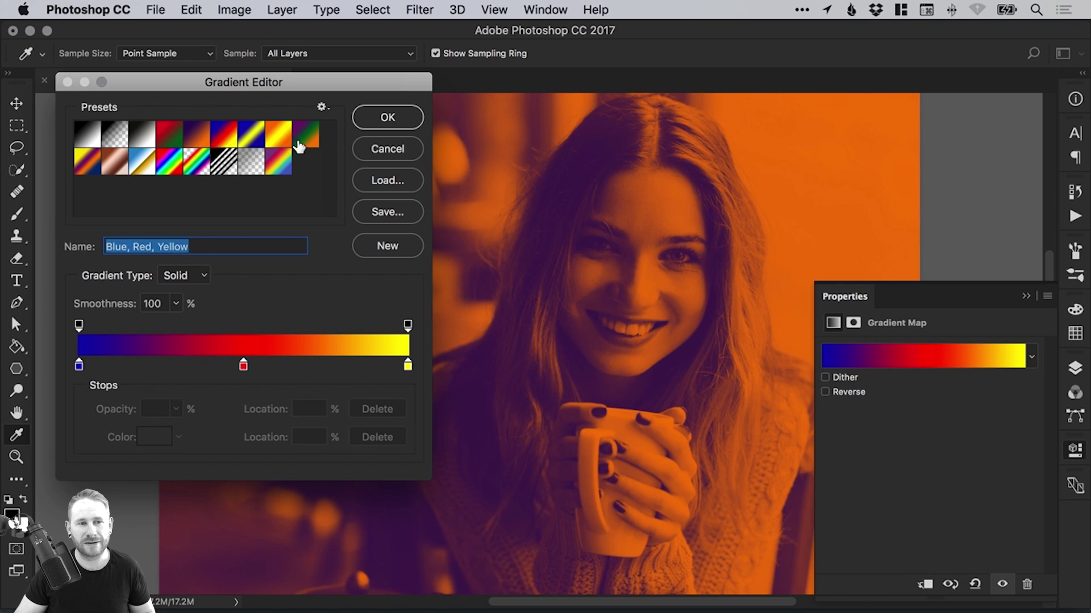
{"action": "left_click", "coordinate": [252, 138]}
{"action": "left_click", "coordinate": [281, 136]}
{"action": "left_click", "coordinate": [307, 137]}
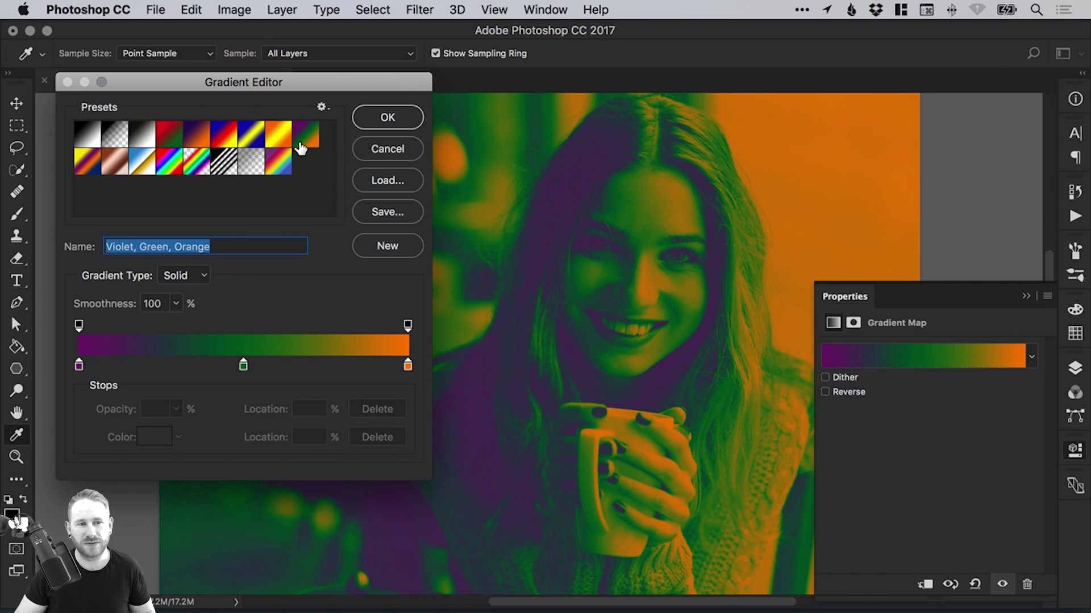
{"action": "left_click", "coordinate": [273, 162]}
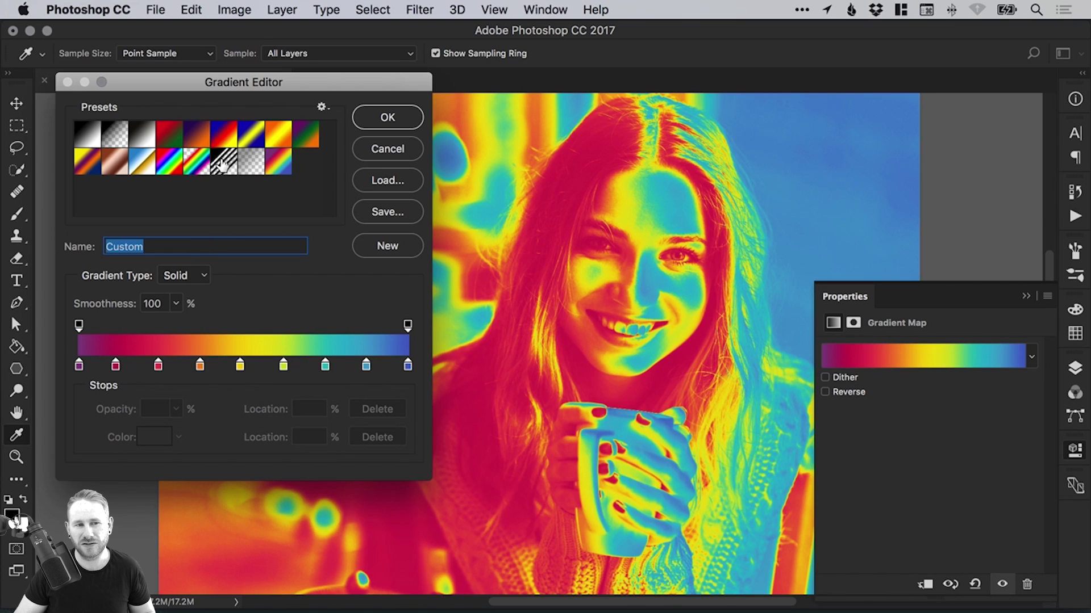
{"action": "left_click", "coordinate": [93, 142]}
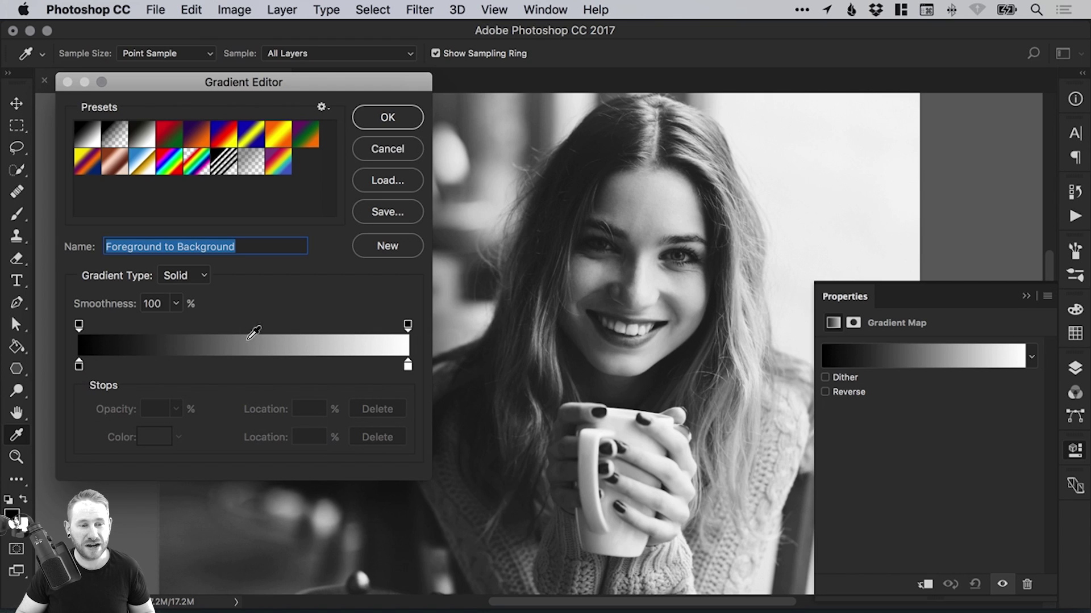
{"action": "left_click_drag", "start_coordinate": [78, 370], "coordinate": [248, 369]}
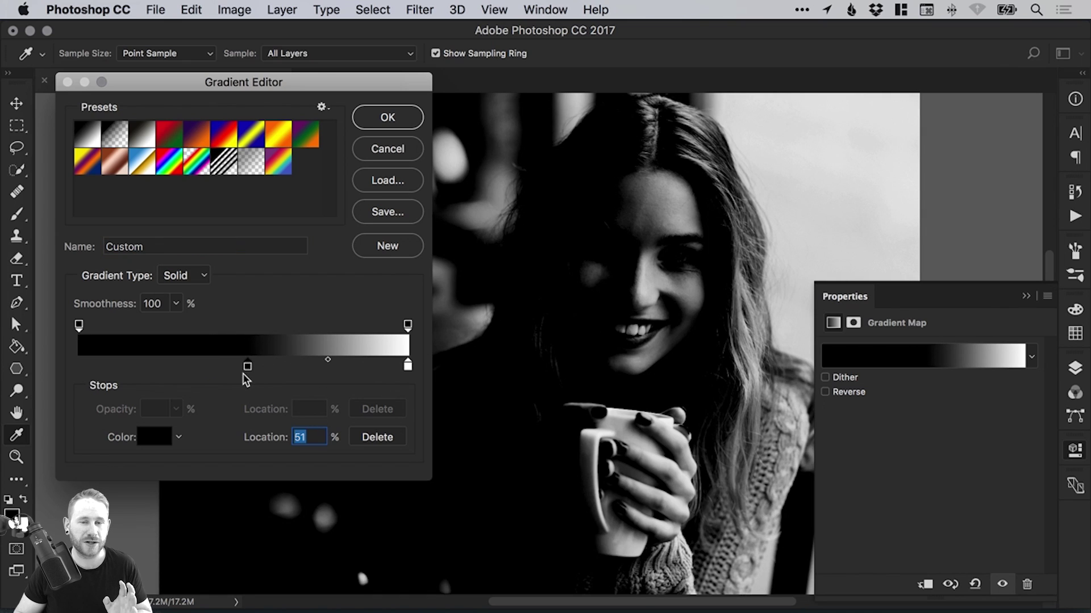
{"action": "left_click_drag", "start_coordinate": [248, 368], "coordinate": [155, 368]}
{"action": "mouse_move", "coordinate": [407, 368]}
{"action": "left_mouse_down"}
{"action": "mouse_move", "coordinate": [268, 372]}
{"action": "mouse_move", "coordinate": [408, 368]}
{"action": "left_mouse_up"}
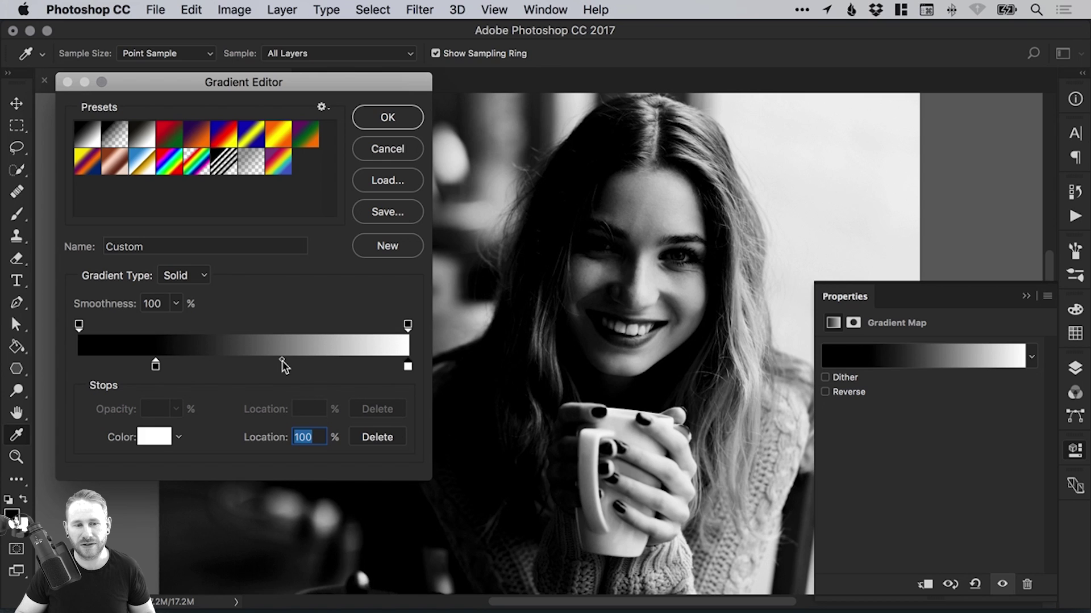
{"action": "mouse_move", "coordinate": [284, 367]}
{"action": "left_mouse_down"}
{"action": "mouse_move", "coordinate": [210, 365]}
{"action": "mouse_move", "coordinate": [364, 366]}
{"action": "mouse_move", "coordinate": [215, 365]}
{"action": "mouse_move", "coordinate": [279, 364]}
{"action": "left_mouse_up"}
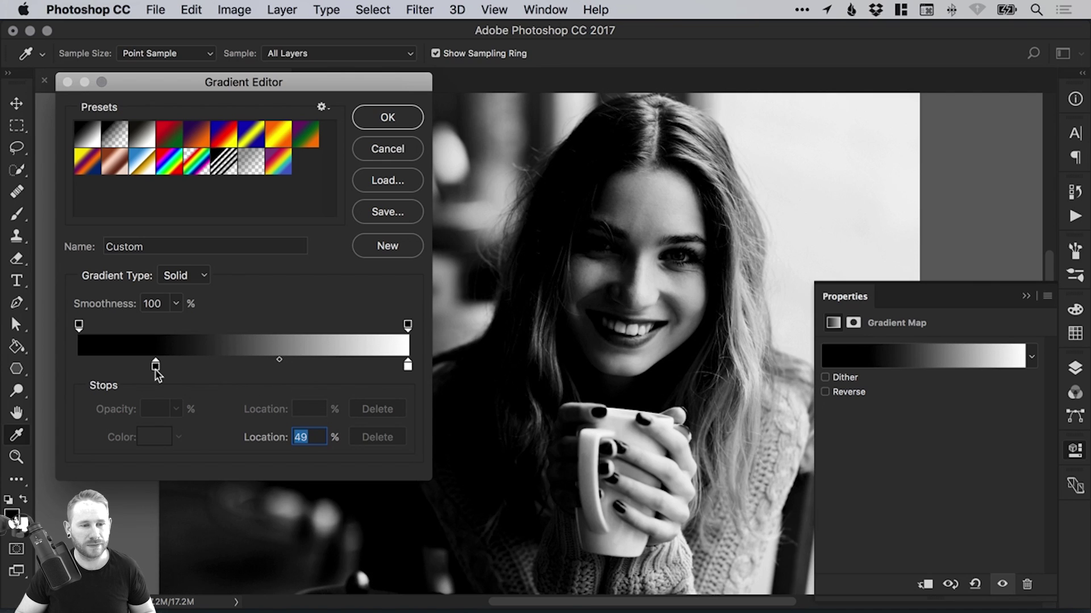
{"action": "left_click_drag", "start_coordinate": [155, 368], "coordinate": [79, 369]}
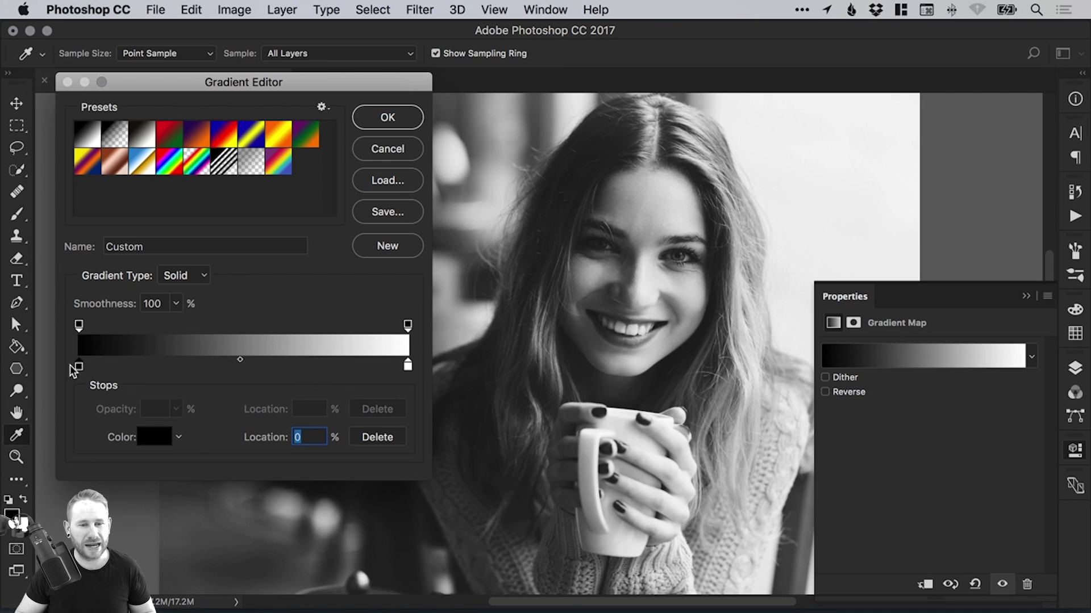
{"action": "left_click", "coordinate": [241, 361]}
{"action": "key", "text": "Up"}
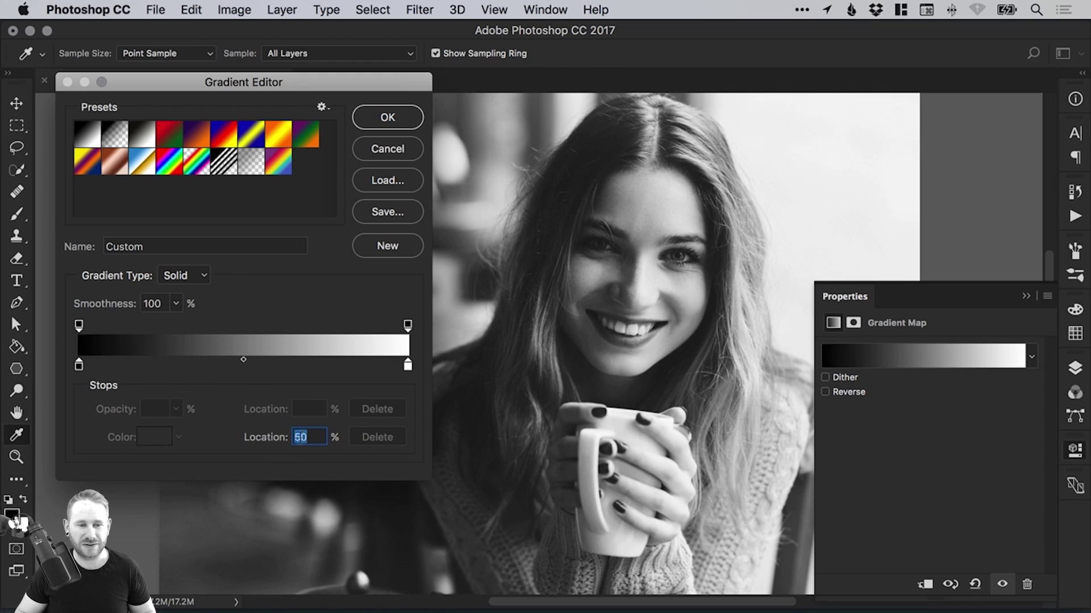
{"action": "type", "text": "70"}
{"action": "key", "text": "super+a"}
{"action": "type", "text": "70"}
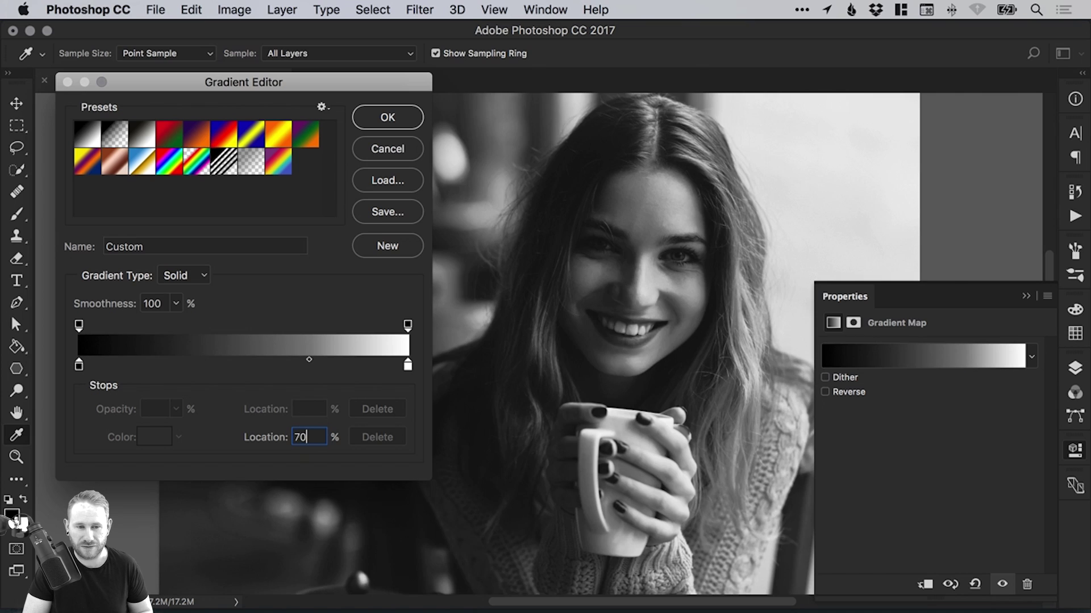
{"action": "key", "text": "super+a"}
{"action": "type", "text": "50"}
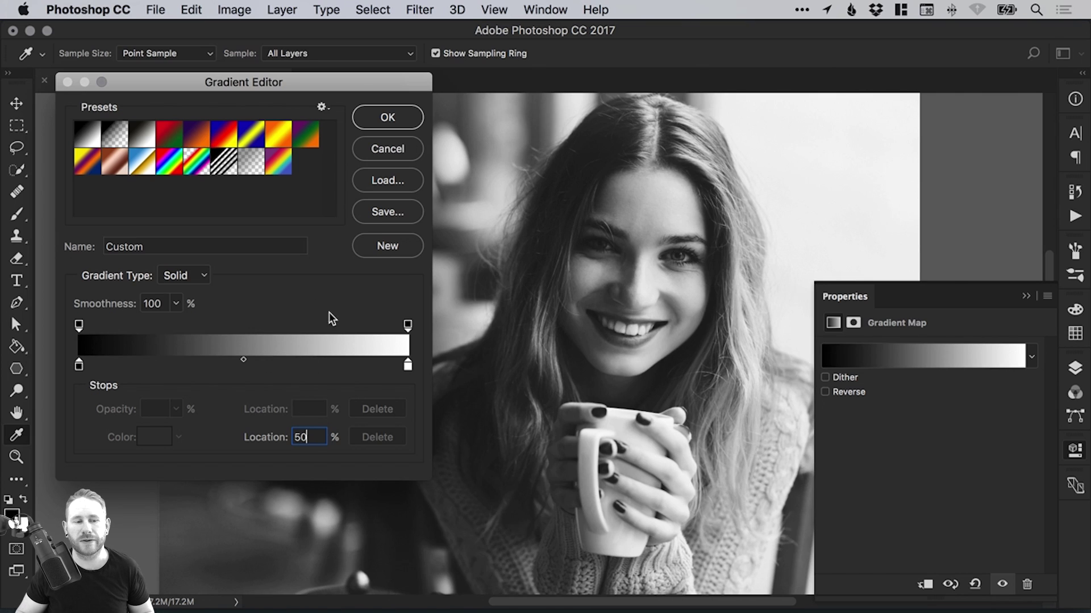
- Set the gradient's left stop to deep blue #0011b6, then add and remove a test stop at 33%
{"action": "double_click", "coordinate": [79, 368]}
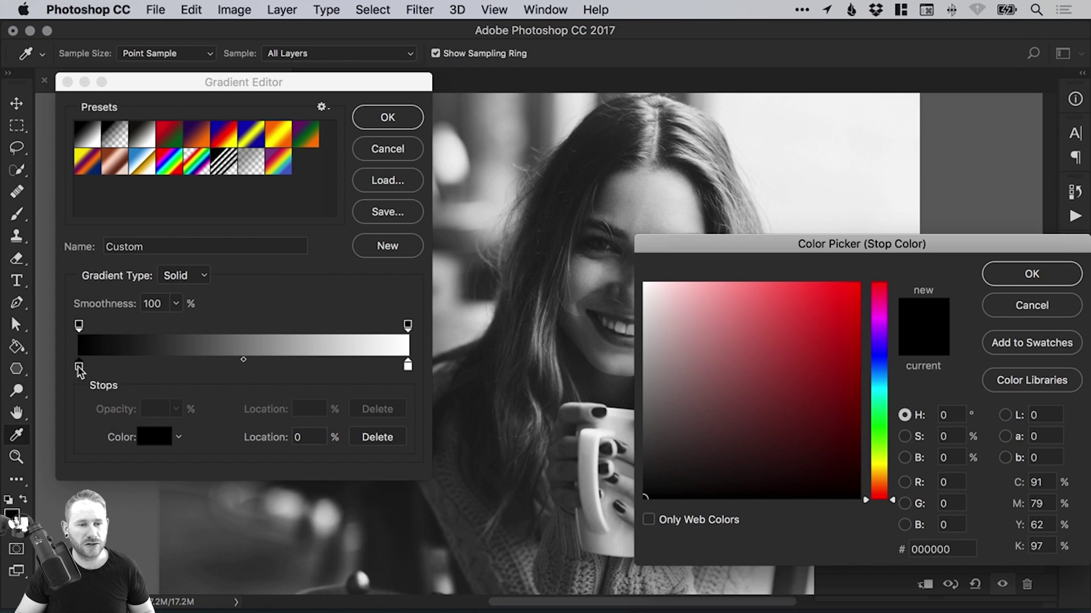
{"action": "left_click_drag", "start_coordinate": [880, 343], "coordinate": [880, 366]}
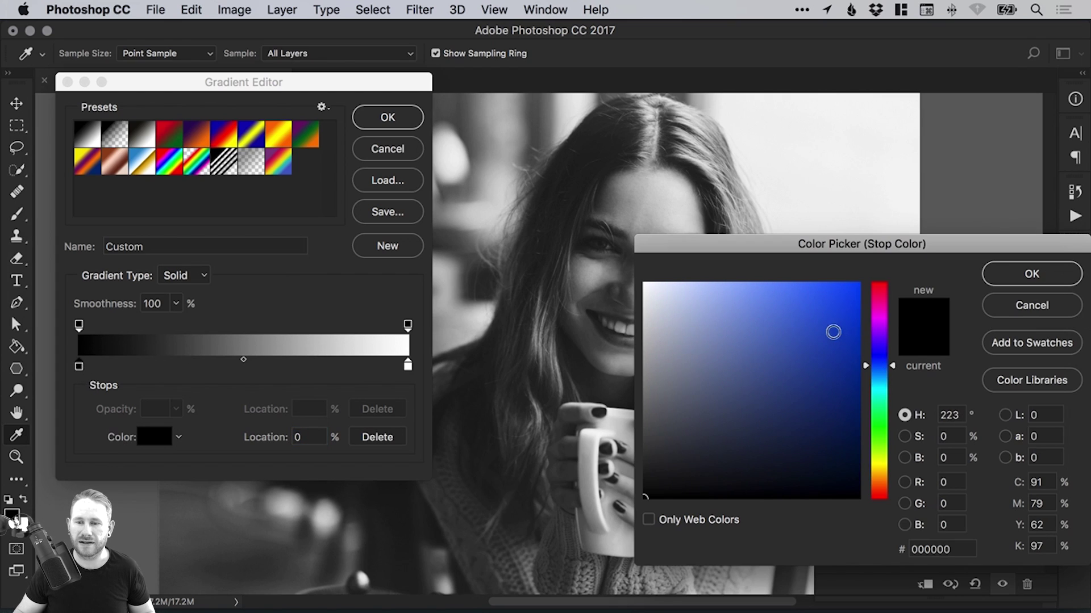
{"action": "mouse_move", "coordinate": [833, 331]}
{"action": "left_mouse_down"}
{"action": "mouse_move", "coordinate": [852, 297]}
{"action": "mouse_move", "coordinate": [858, 353]}
{"action": "mouse_move", "coordinate": [879, 357]}
{"action": "mouse_move", "coordinate": [857, 356]}
{"action": "mouse_move", "coordinate": [858, 344]}
{"action": "left_mouse_up"}
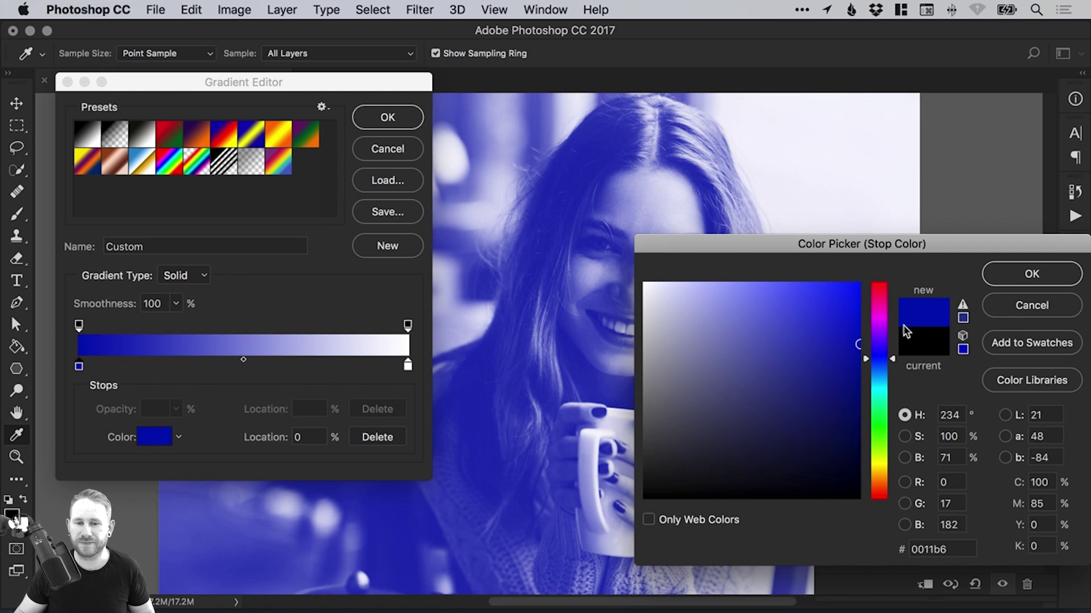
{"action": "left_click", "coordinate": [1020, 279]}
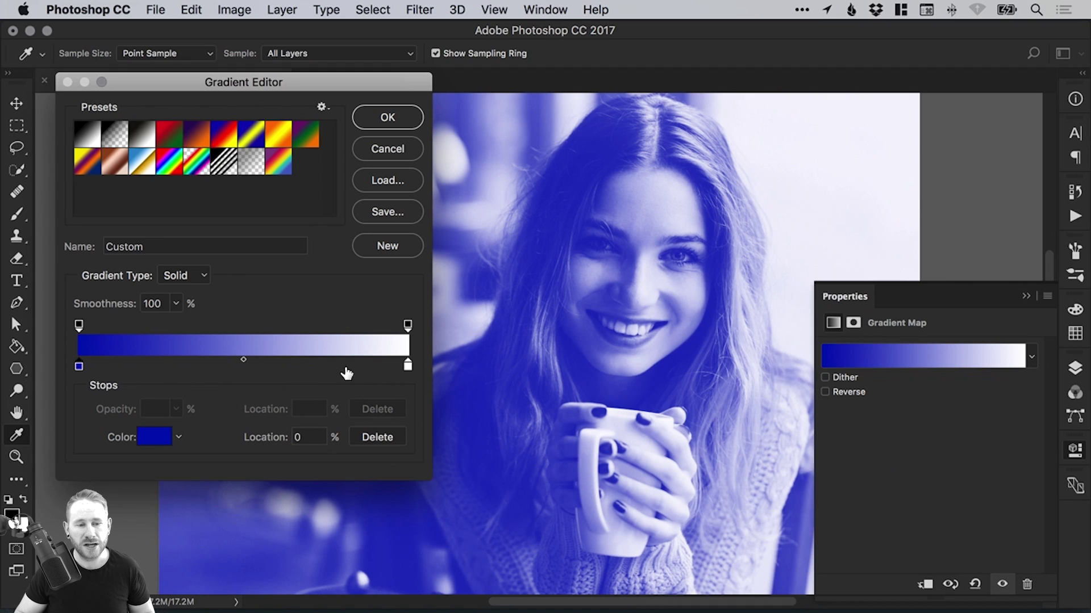
{"action": "left_click", "coordinate": [189, 369]}
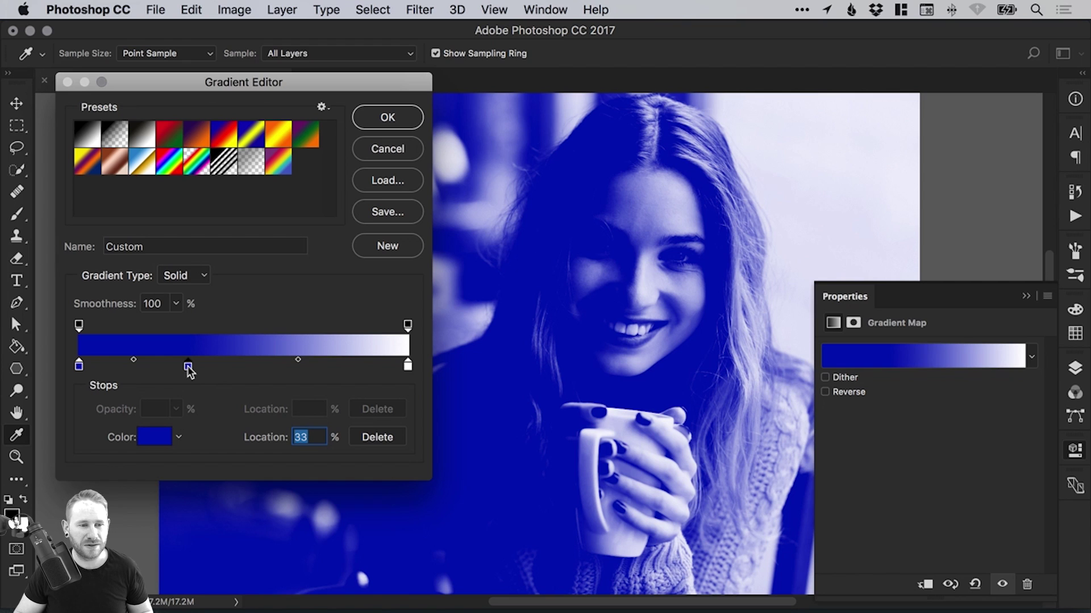
{"action": "left_click_drag", "start_coordinate": [189, 367], "coordinate": [192, 429]}
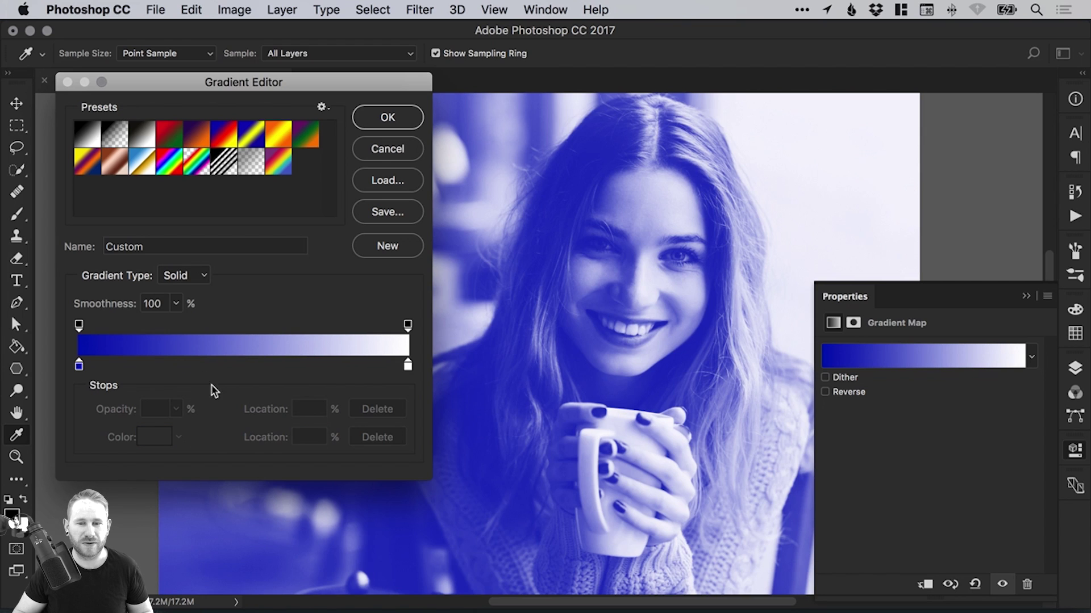
- Change the gradient's right stop to pink-red #f80857 and apply the edited gradient
{"action": "double_click", "coordinate": [407, 367]}
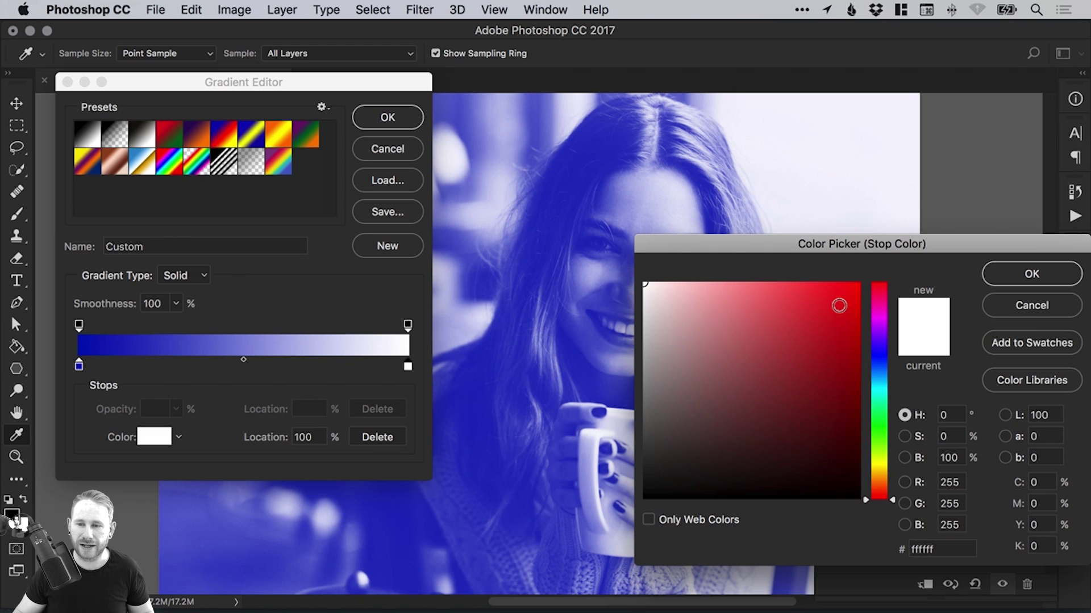
{"action": "left_click", "coordinate": [879, 291]}
{"action": "mouse_move", "coordinate": [848, 300]}
{"action": "left_mouse_down"}
{"action": "mouse_move", "coordinate": [854, 288]}
{"action": "mouse_move", "coordinate": [881, 301]}
{"action": "left_mouse_up"}
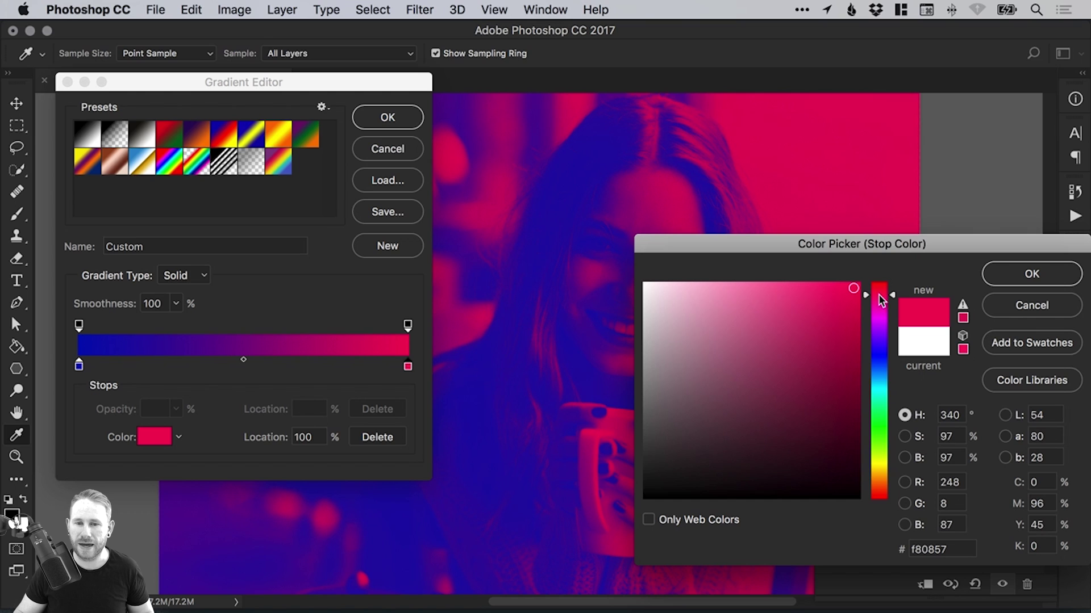
{"action": "left_click", "coordinate": [1032, 274]}
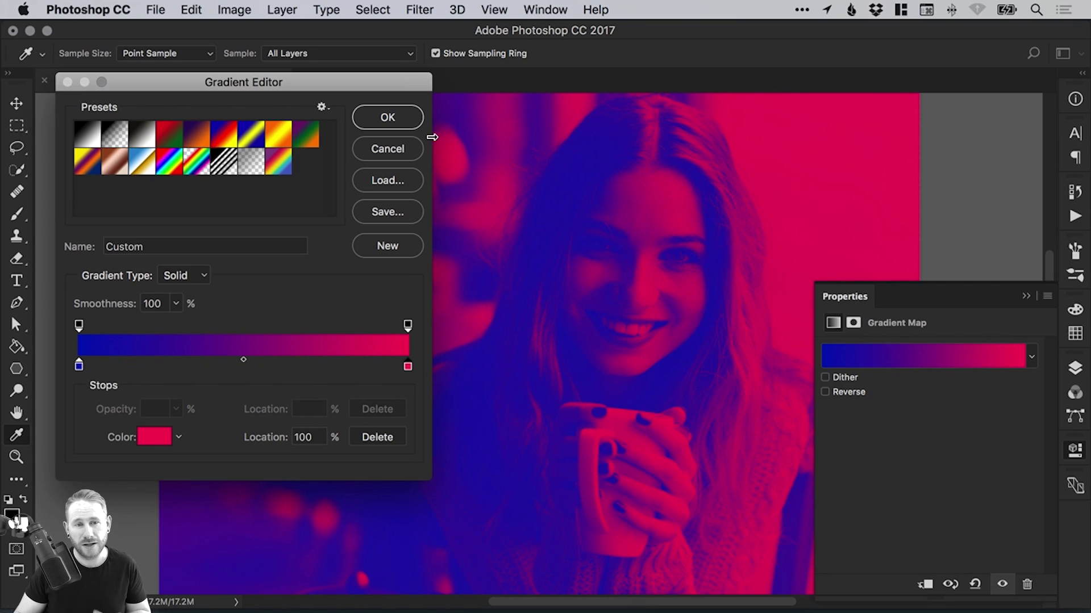
{"action": "left_click", "coordinate": [389, 119]}
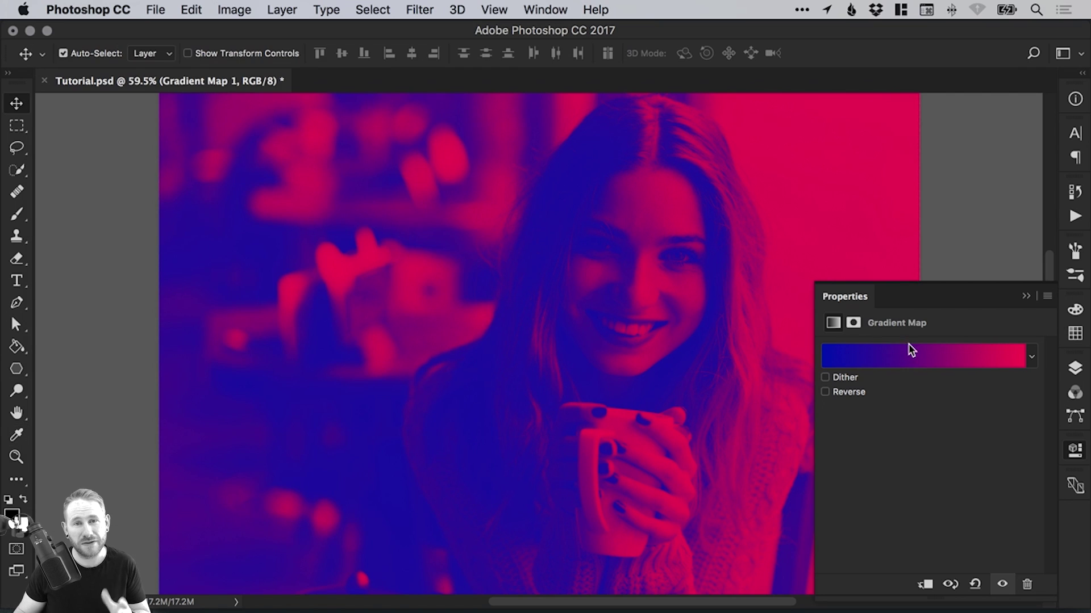
- Turn on Reverse in the Gradient Map properties so shadows go pink and highlights blue
{"action": "left_click", "coordinate": [825, 393]}
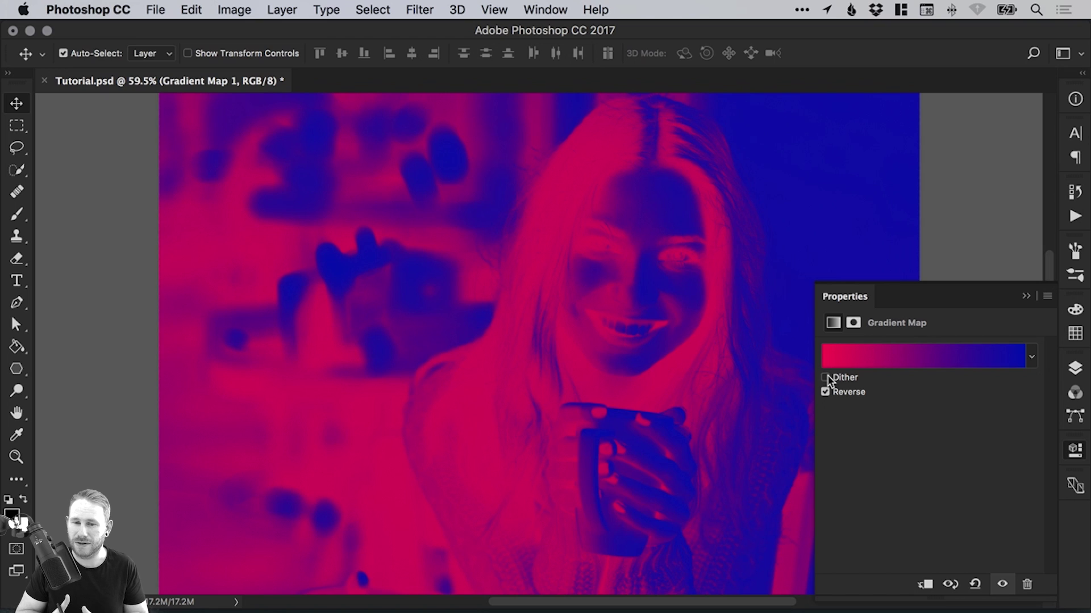
- Hide Gradient Map 1 and select the Background photo layer
{"action": "left_click", "coordinate": [1075, 368]}
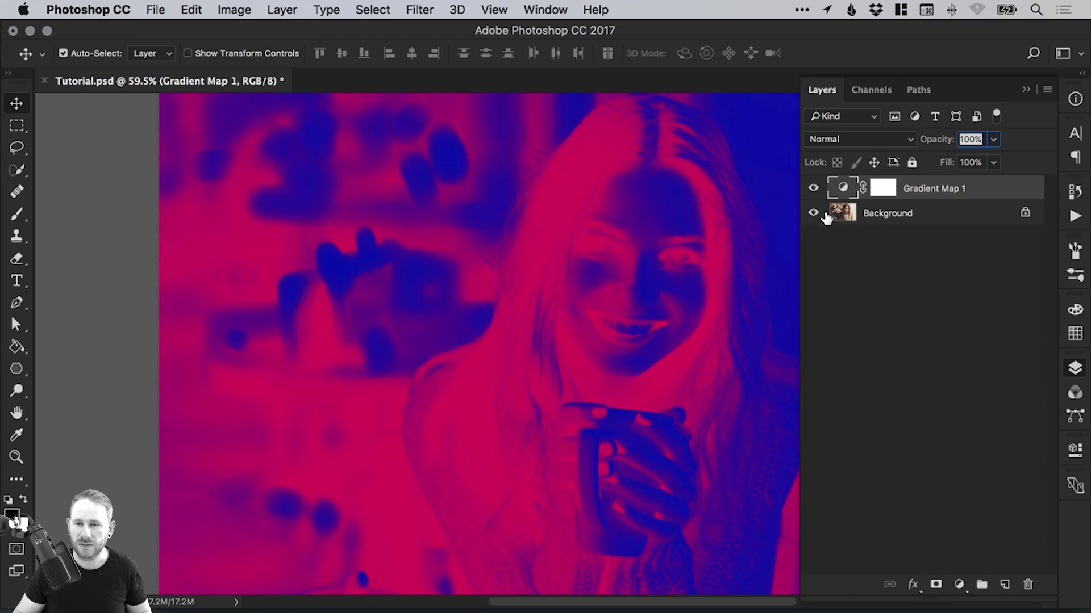
{"action": "left_click", "coordinate": [813, 188]}
{"action": "left_click", "coordinate": [886, 214]}
- Invert the Background photo with Cmd+I to compare, restore its normal colours, and show Gradient Map 1 again
{"action": "key", "text": "super+i"}
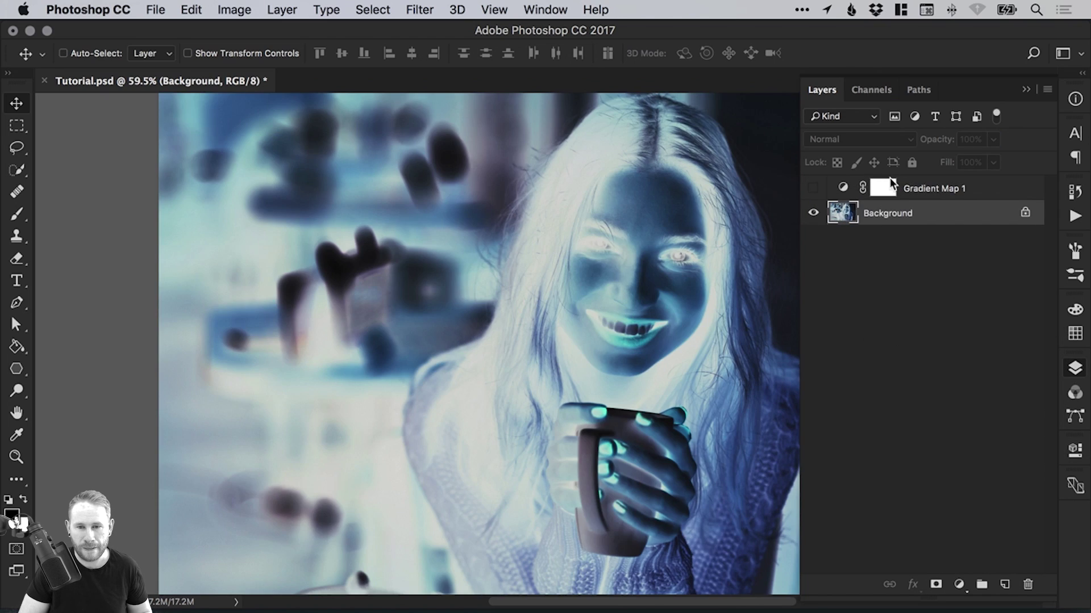
{"action": "key", "text": "super"}
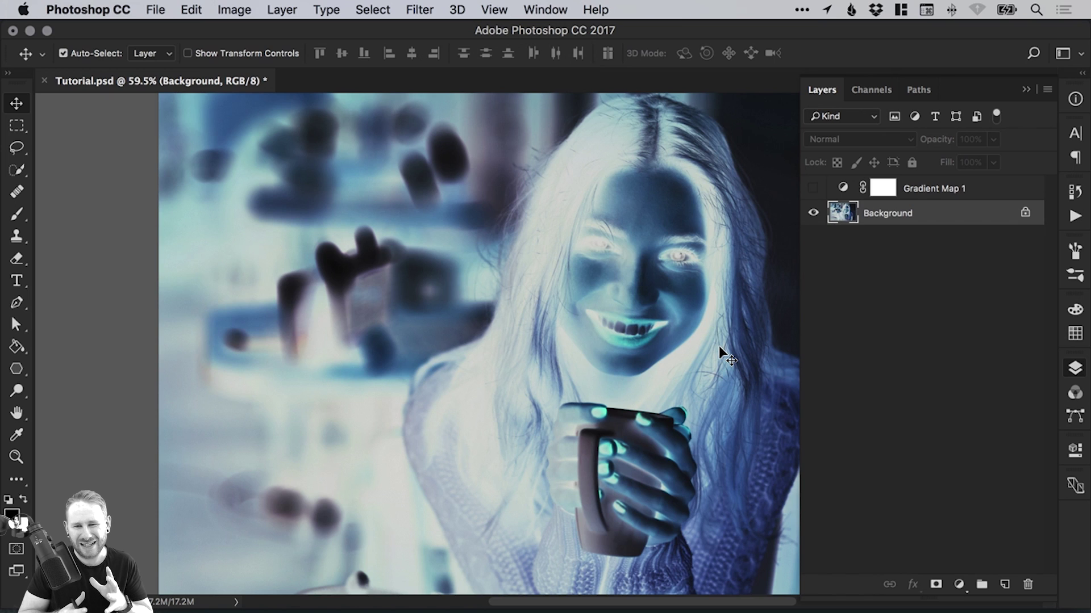
{"action": "key", "text": "super+i"}
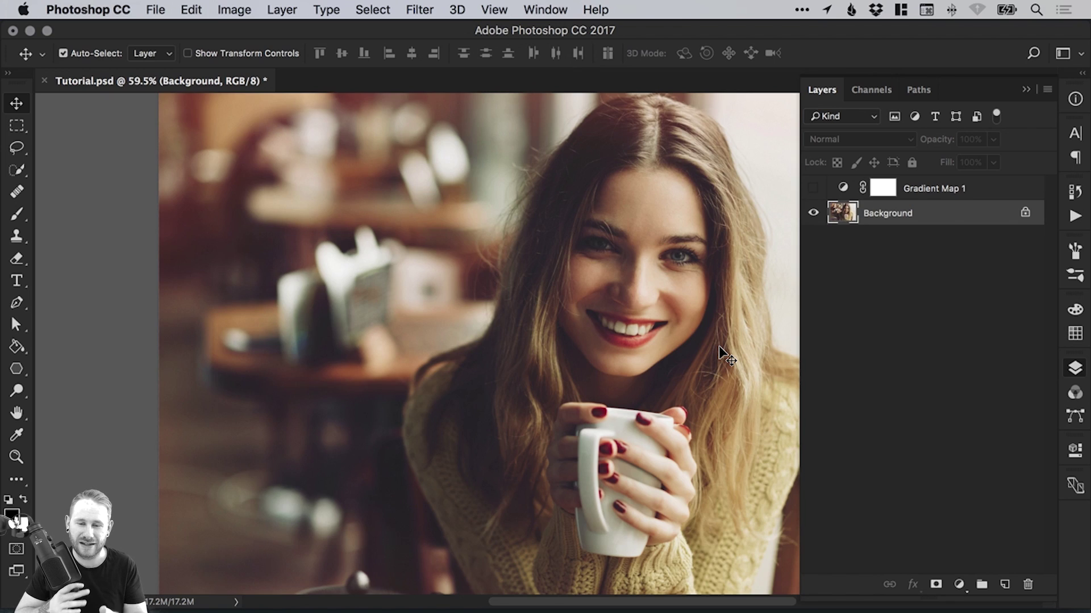
{"action": "key", "text": "super+i"}
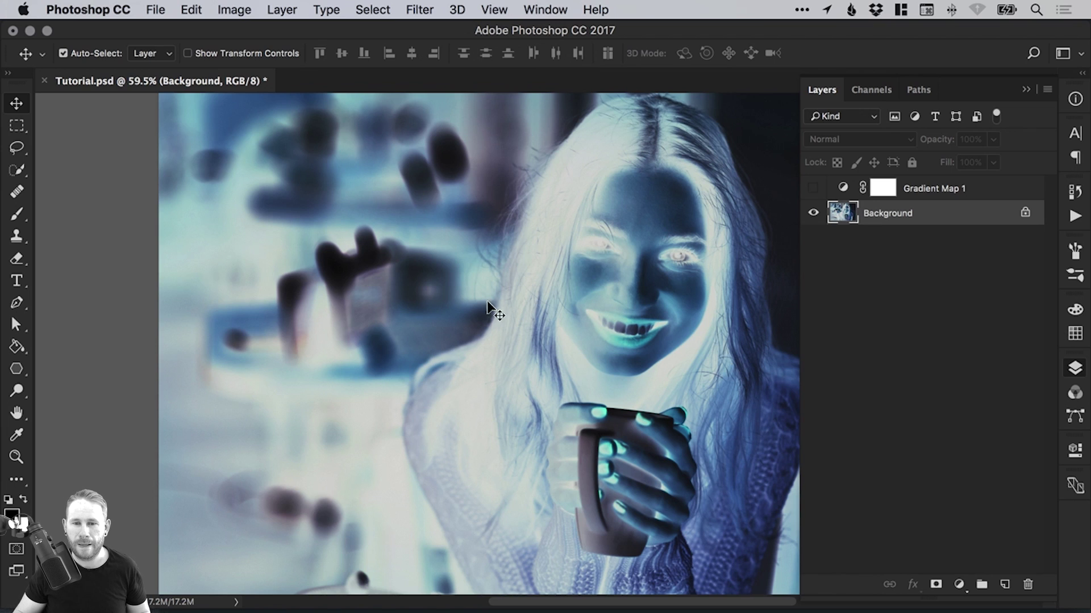
{"action": "key", "text": "super+z"}
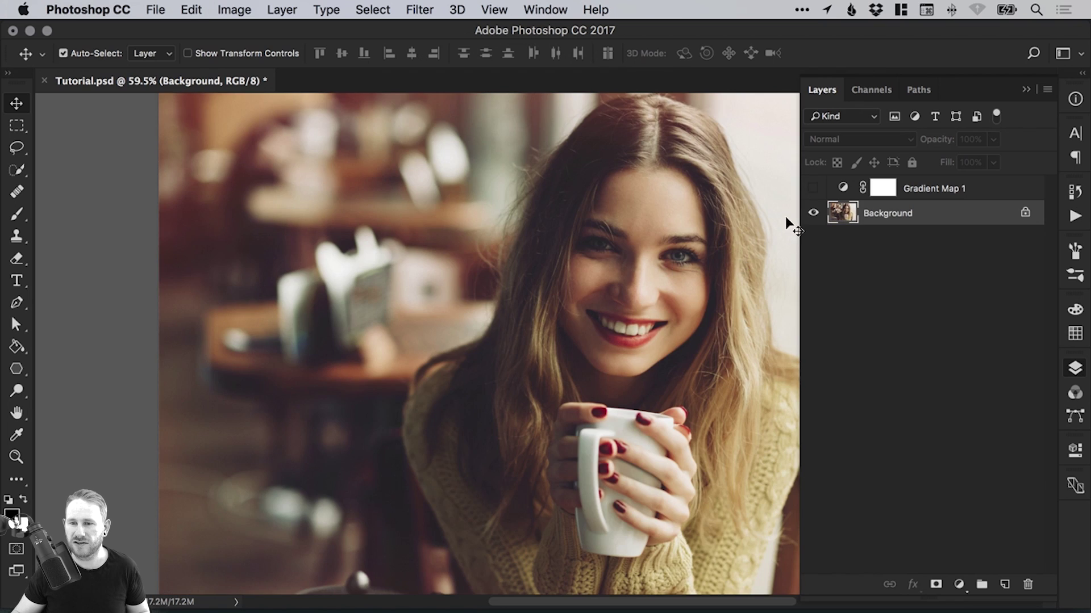
{"action": "left_click", "coordinate": [812, 188]}
- Uncheck Reverse in Gradient Map 1's properties, giving blue shadows and pink highlights
{"action": "double_click", "coordinate": [843, 187]}
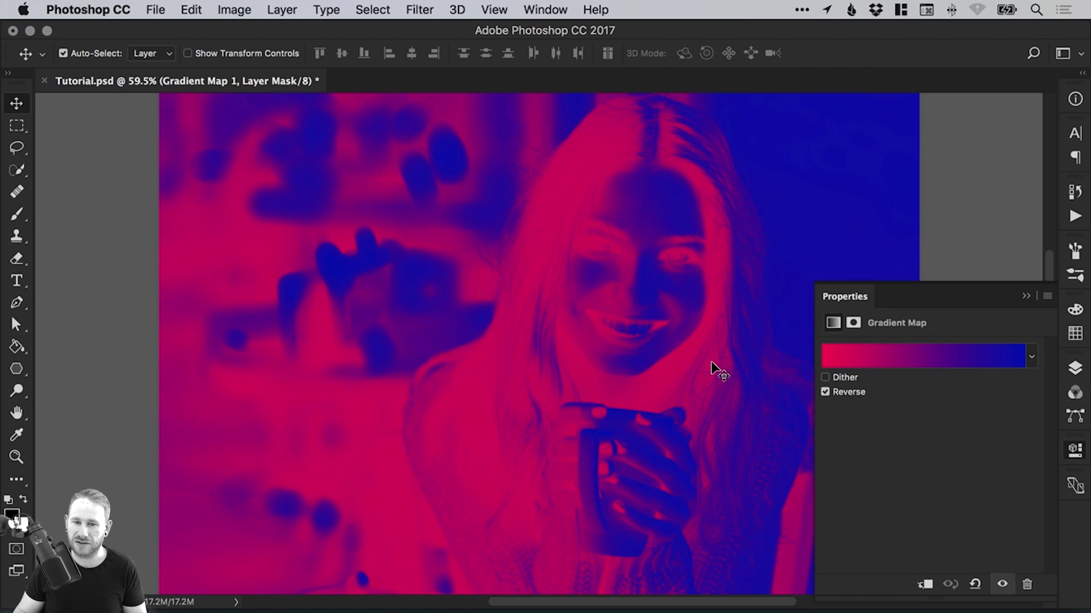
{"action": "left_click", "coordinate": [825, 392]}
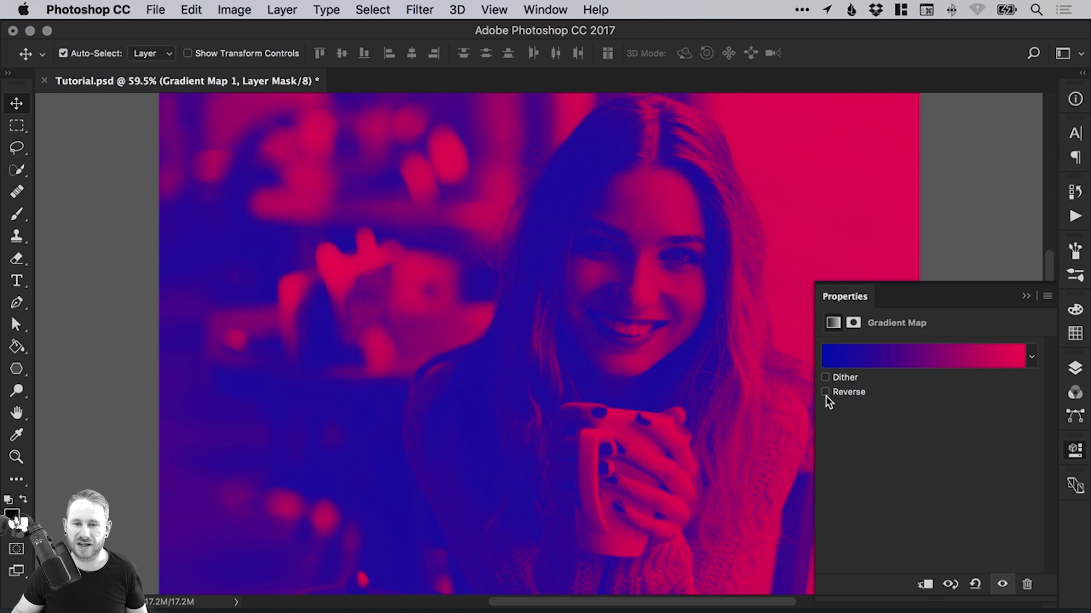
{"action": "left_click", "coordinate": [1075, 368]}
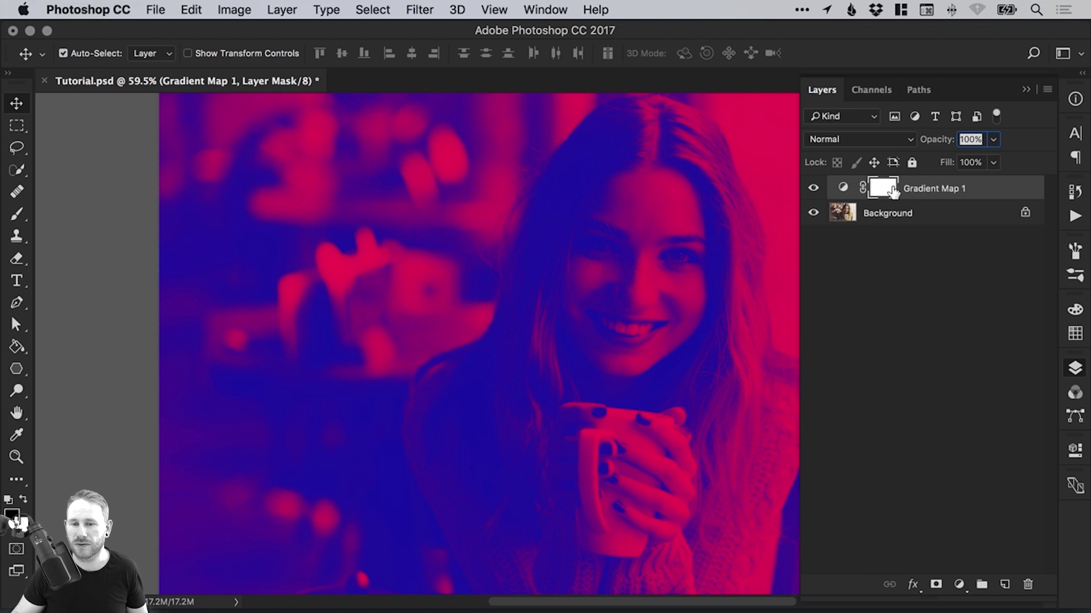
{"action": "left_click", "coordinate": [847, 141]}
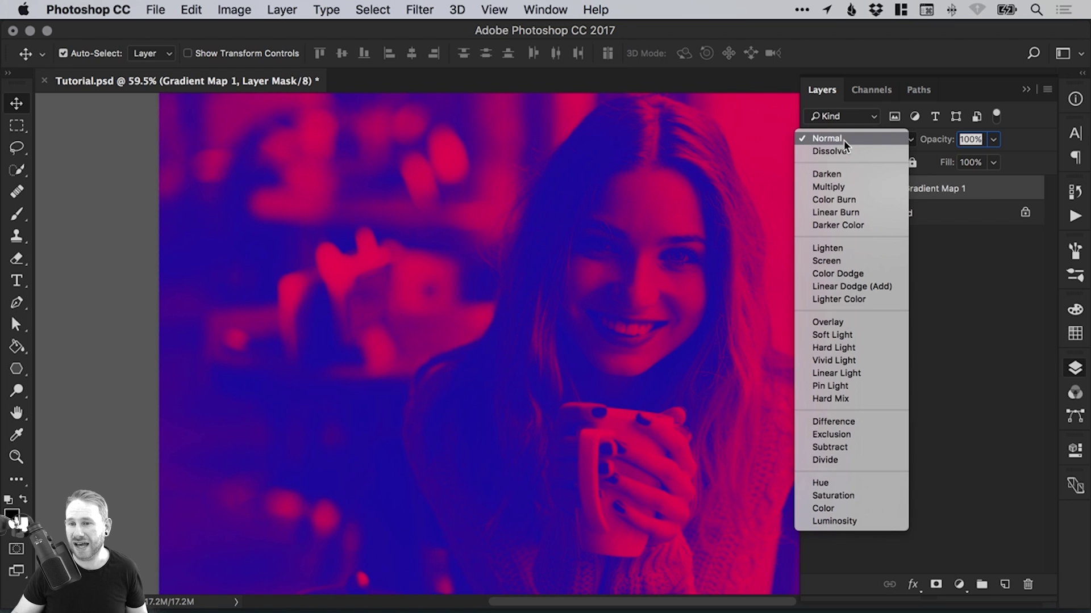
{"action": "left_click", "coordinate": [839, 336]}
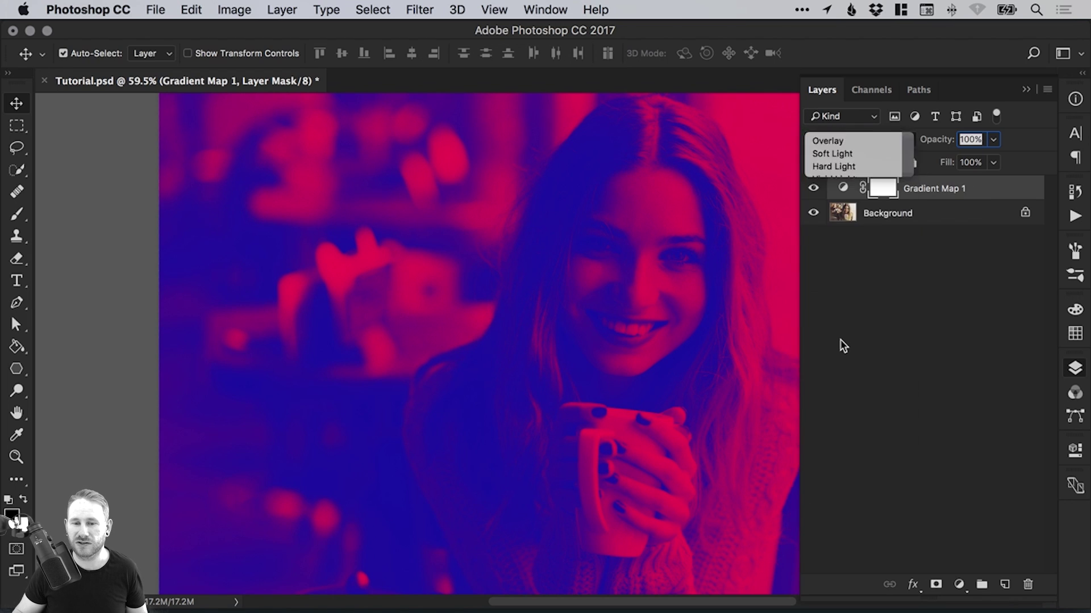
{"action": "left_click", "coordinate": [847, 141]}
{"action": "left_click", "coordinate": [830, 127]}
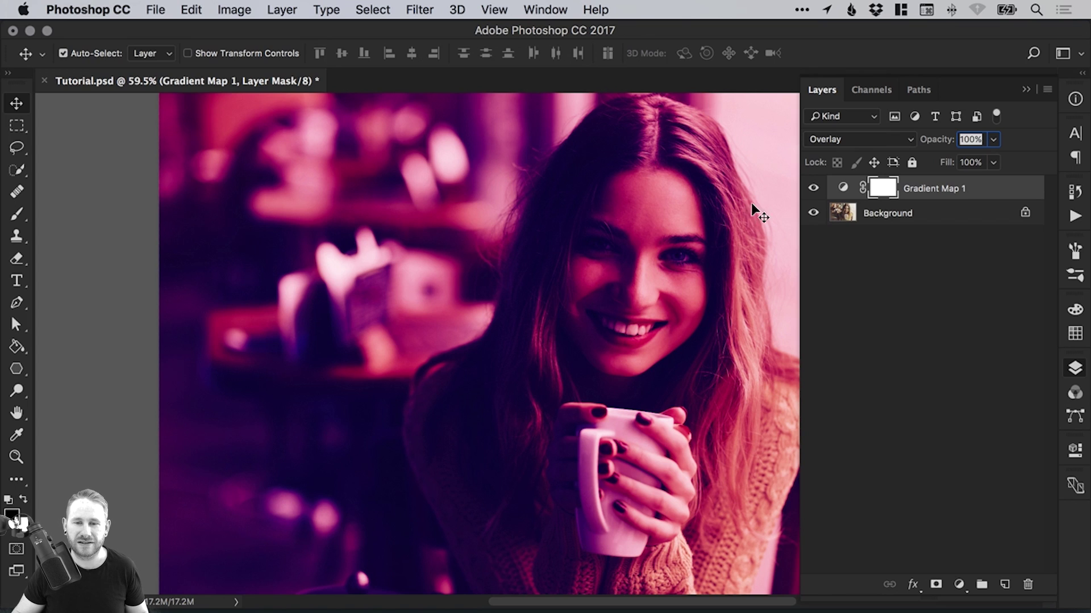
{"action": "left_click", "coordinate": [993, 140]}
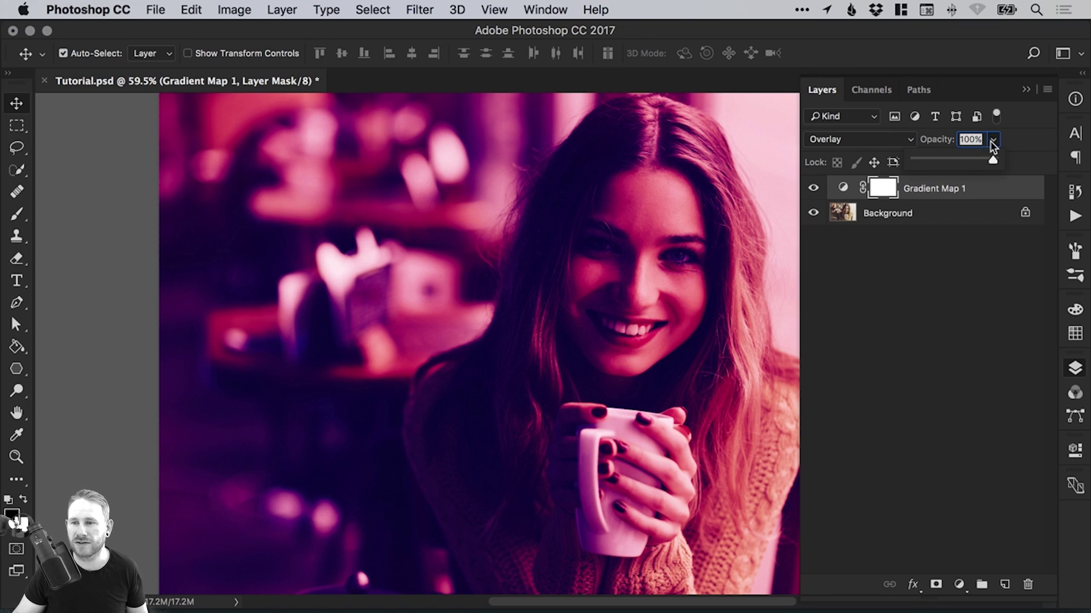
{"action": "left_click_drag", "start_coordinate": [952, 163], "coordinate": [998, 162]}
{"action": "left_click", "coordinate": [862, 139]}
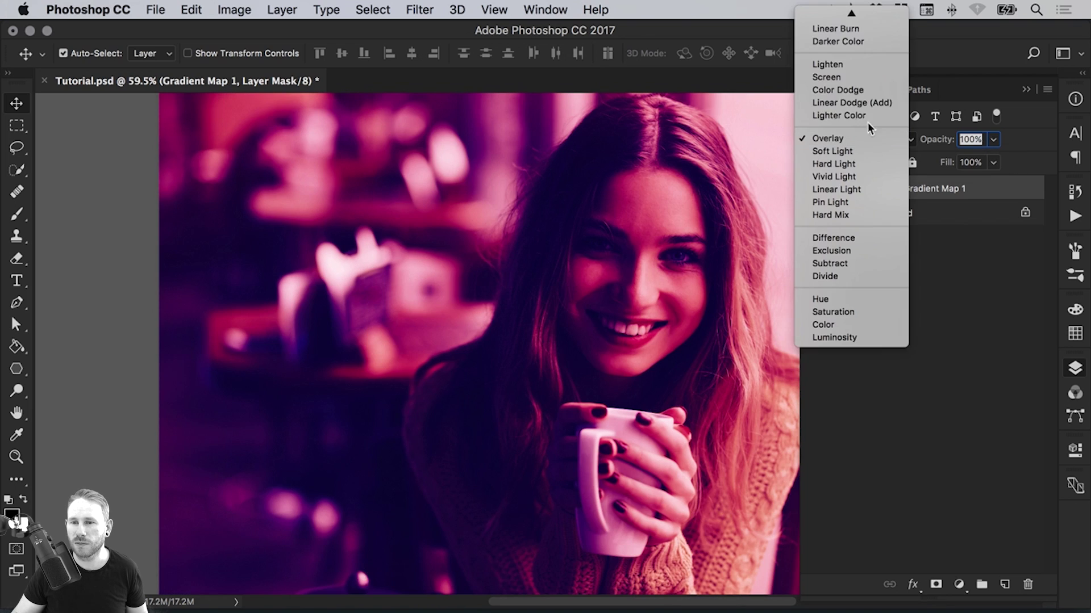
{"action": "left_click", "coordinate": [864, 16]}
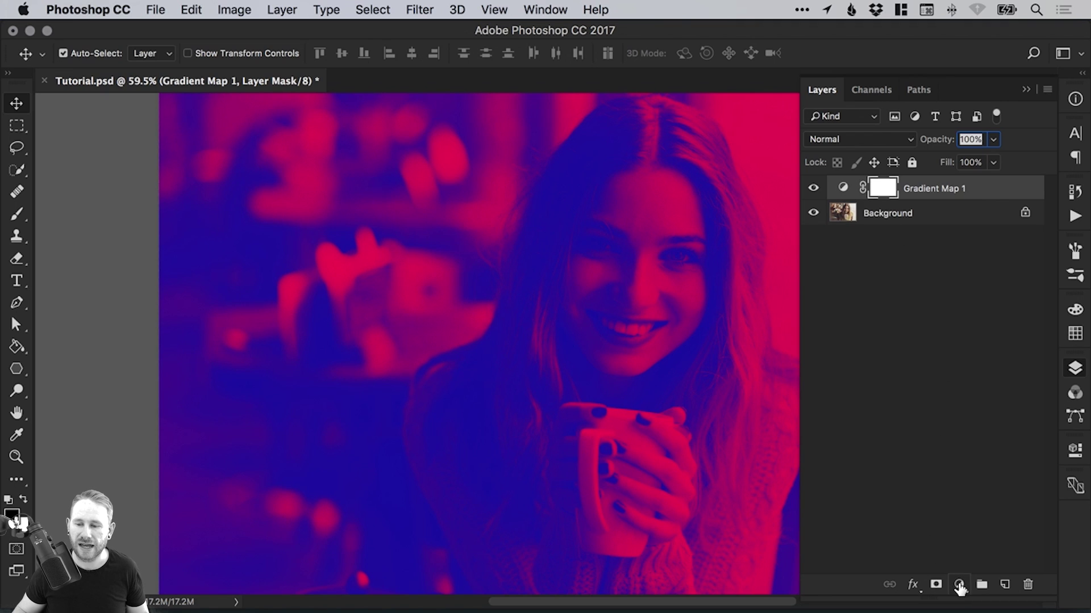
- Add a Brightness/Contrast adjustment layer with Contrast set to 97
{"action": "left_click", "coordinate": [960, 586]}
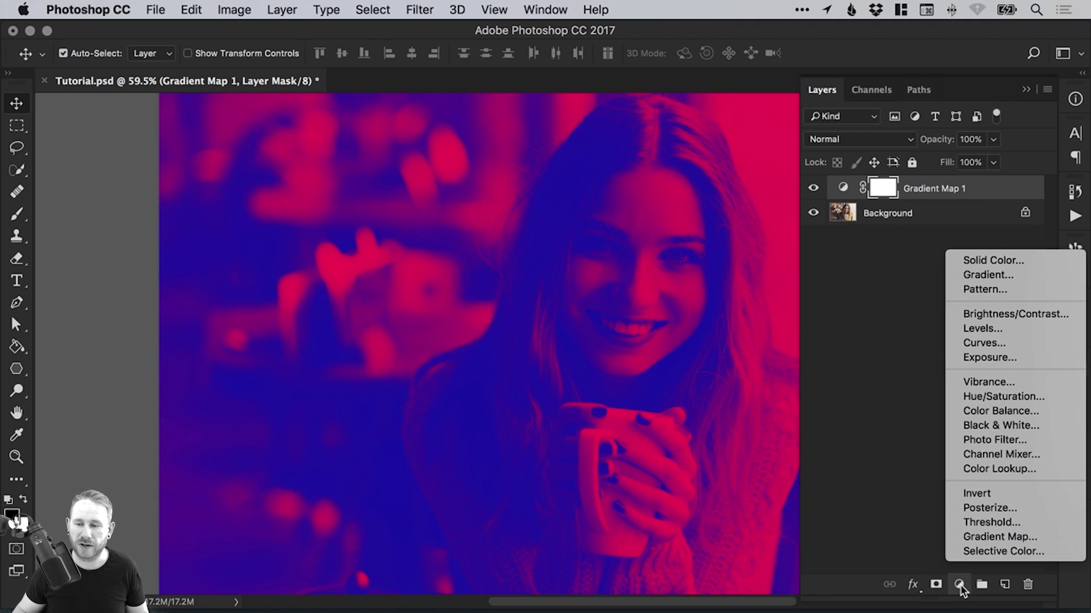
{"action": "left_click", "coordinate": [1014, 314]}
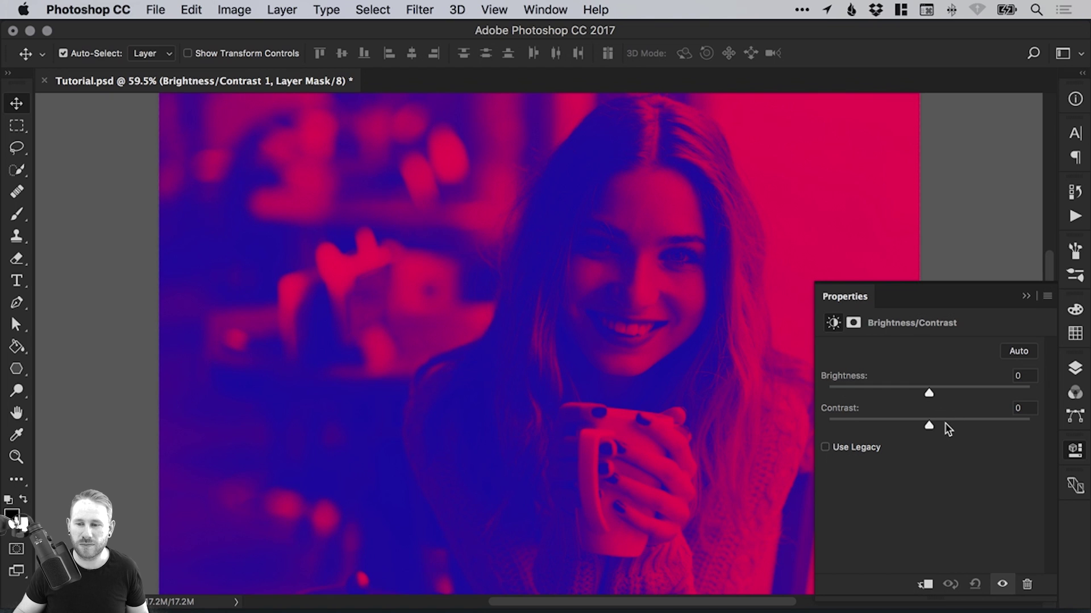
{"action": "left_click_drag", "start_coordinate": [946, 423], "coordinate": [949, 423]}
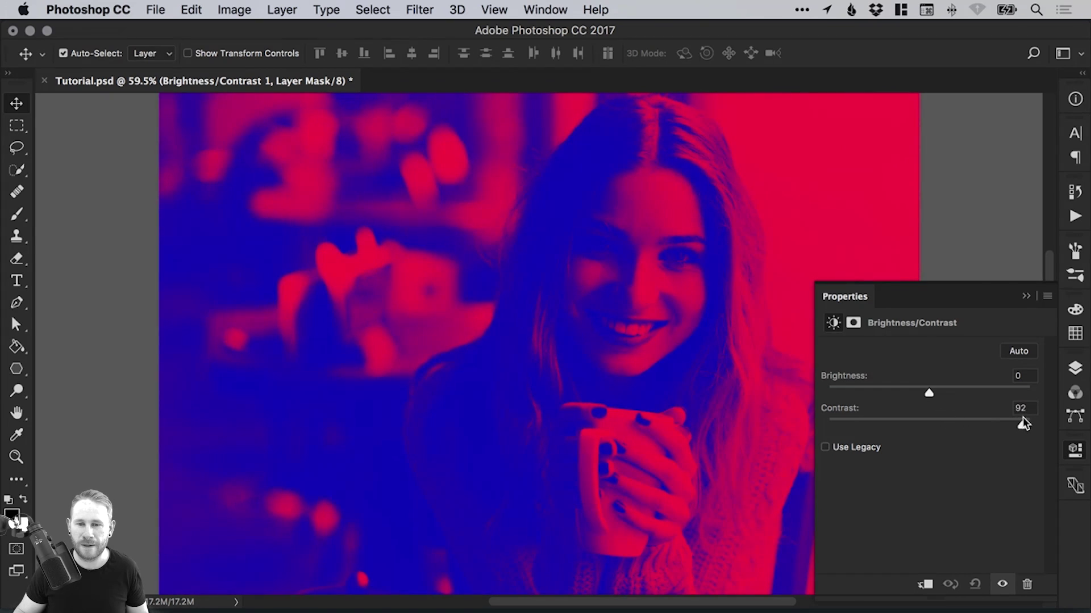
{"action": "left_click_drag", "start_coordinate": [1022, 417], "coordinate": [1025, 417]}
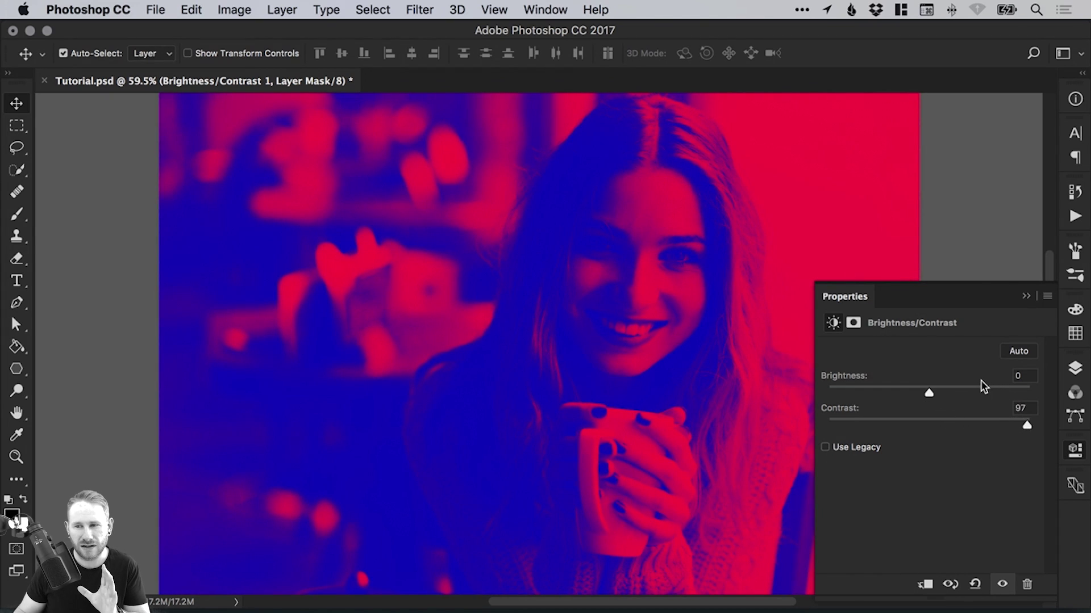
- Toggle Brightness/Contrast 1's visibility in the Layers panel to compare the effect
{"action": "left_click", "coordinate": [1075, 368]}
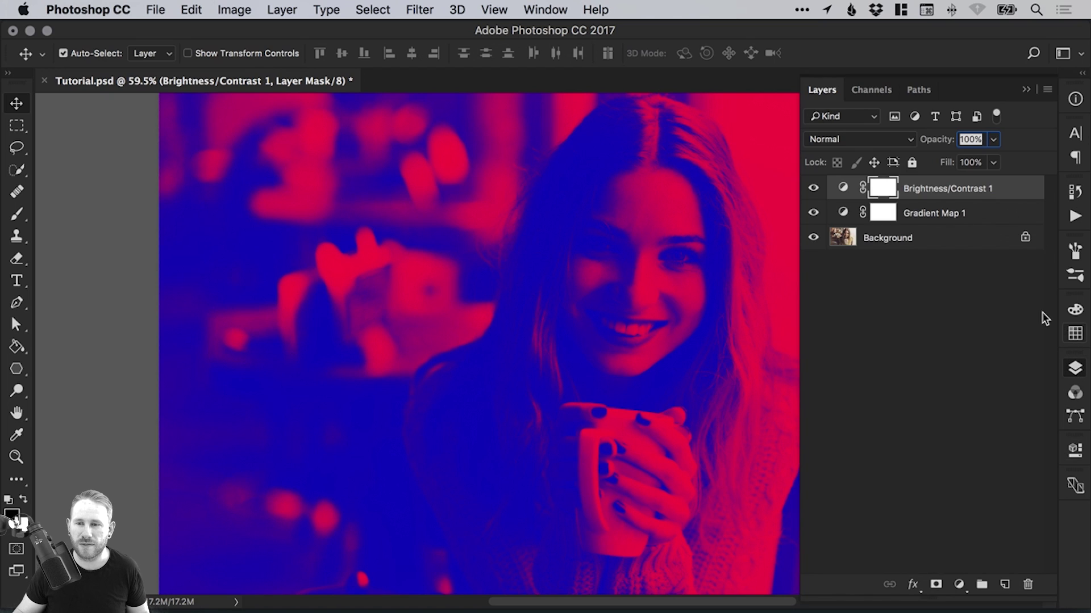
{"action": "left_click", "coordinate": [813, 189]}
{"action": "left_click", "coordinate": [814, 191]}
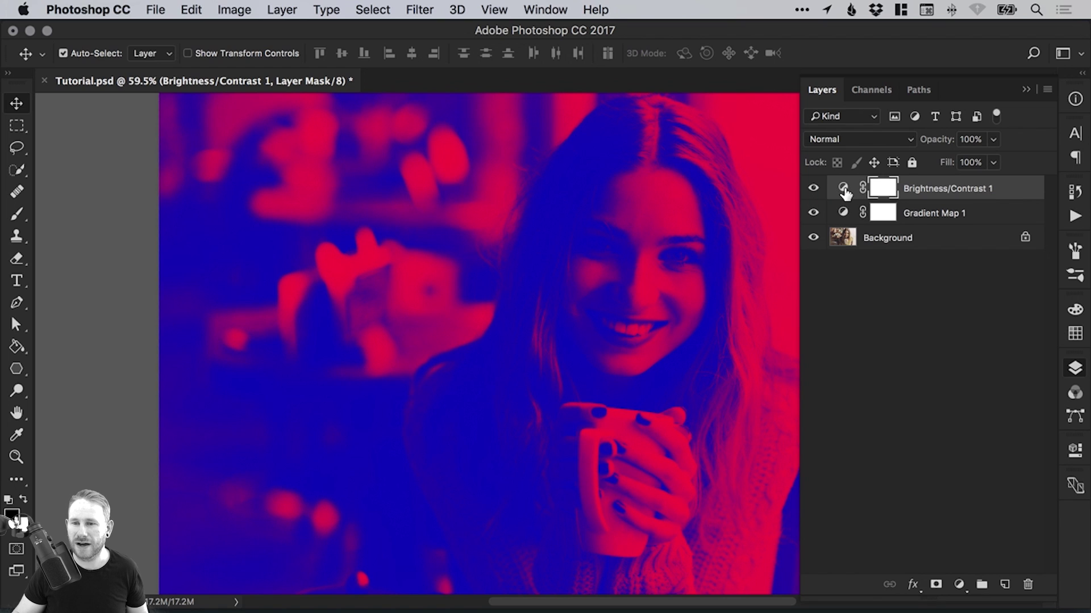
- Lower Brightness/Contrast 1's contrast to about 40, then toggle the layer off and on to compare
{"action": "double_click", "coordinate": [843, 191]}
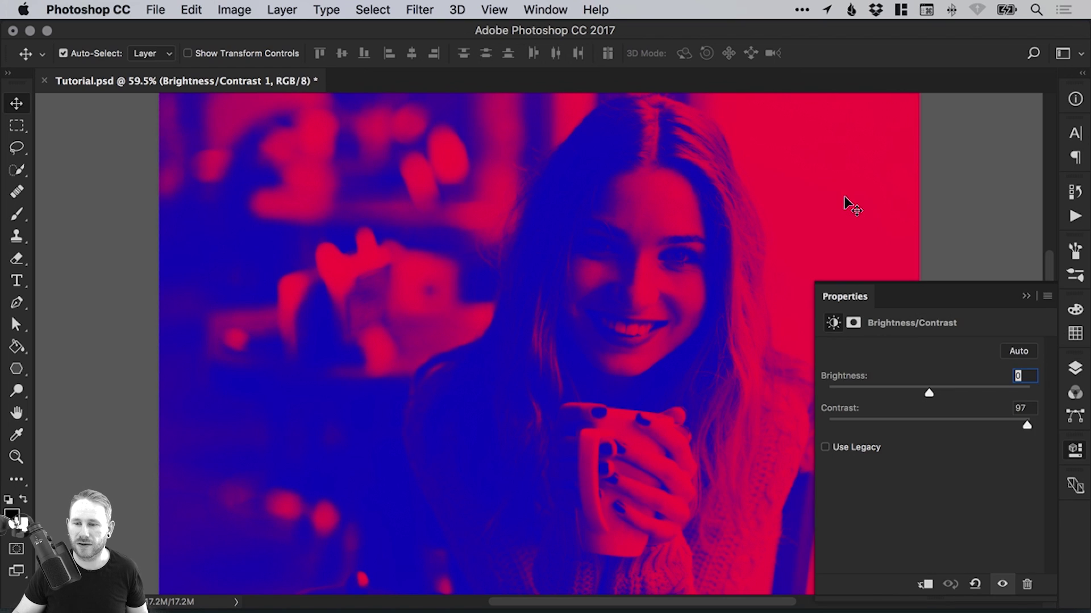
{"action": "mouse_move", "coordinate": [992, 431]}
{"action": "left_mouse_down"}
{"action": "mouse_move", "coordinate": [964, 430]}
{"action": "mouse_move", "coordinate": [973, 433]}
{"action": "left_mouse_up"}
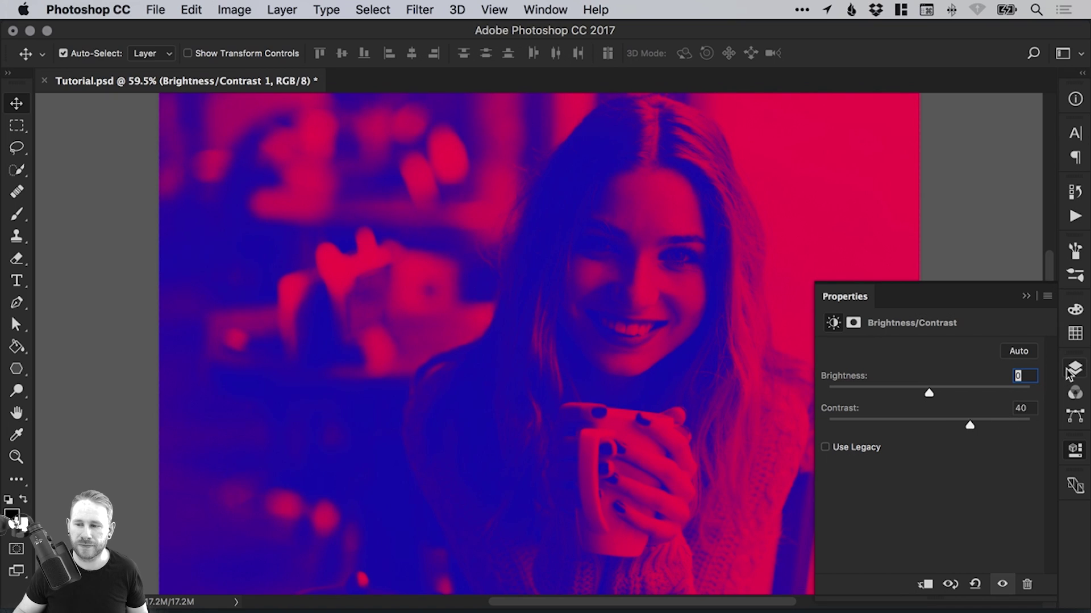
{"action": "key", "text": "F7"}
{"action": "left_click", "coordinate": [814, 192]}
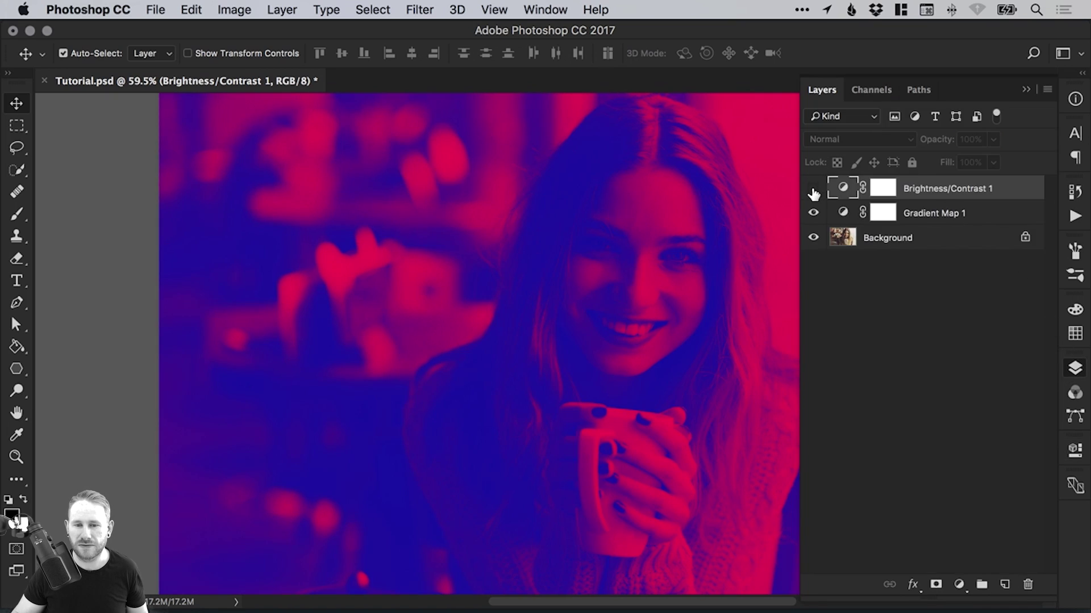
{"action": "left_click", "coordinate": [814, 190]}
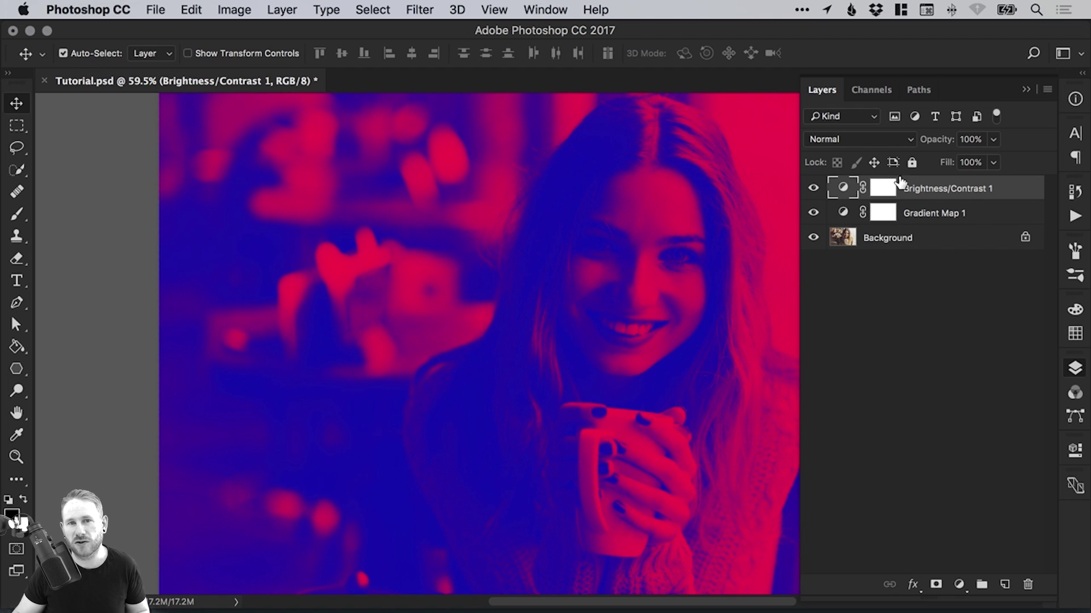
- Hide both adjustment layers to compare with the original, re-enable them, and collapse the Layers panel
{"action": "left_click_drag", "start_coordinate": [813, 195], "coordinate": [814, 215]}
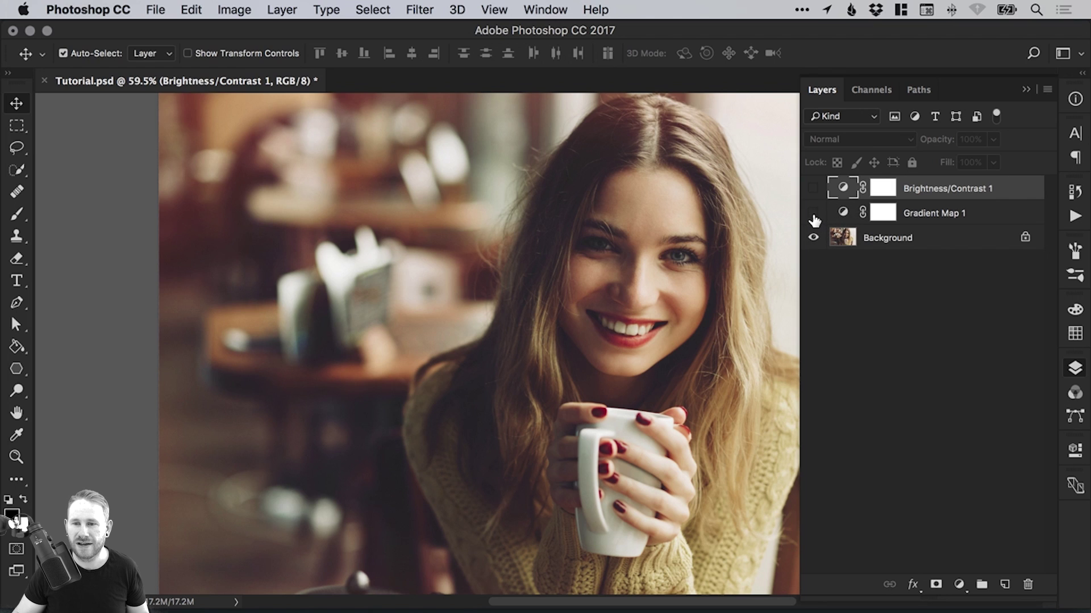
{"action": "left_click", "coordinate": [813, 214]}
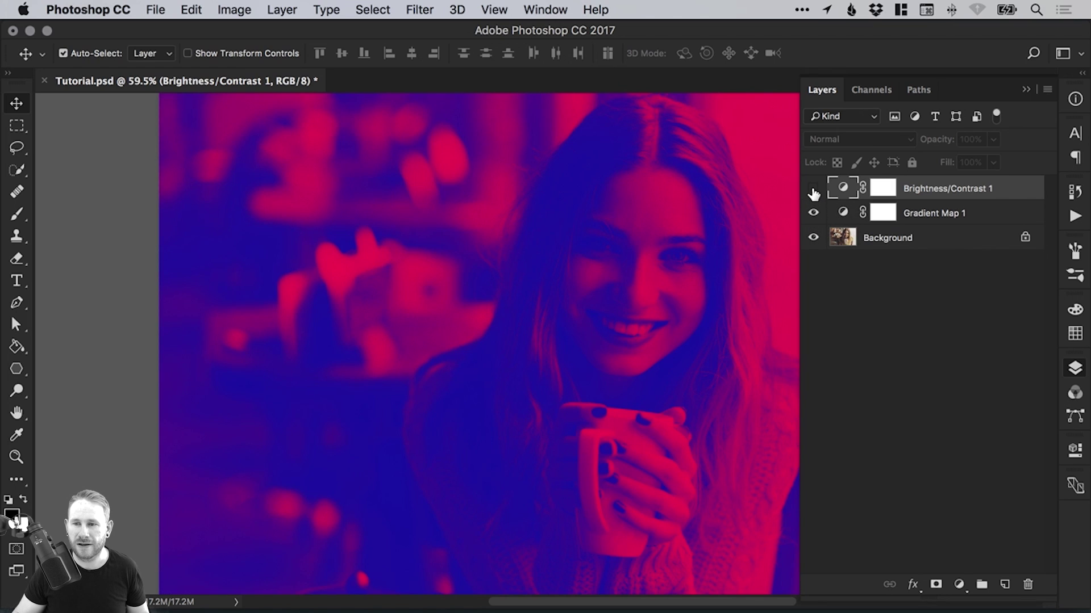
{"action": "left_click", "coordinate": [813, 190]}
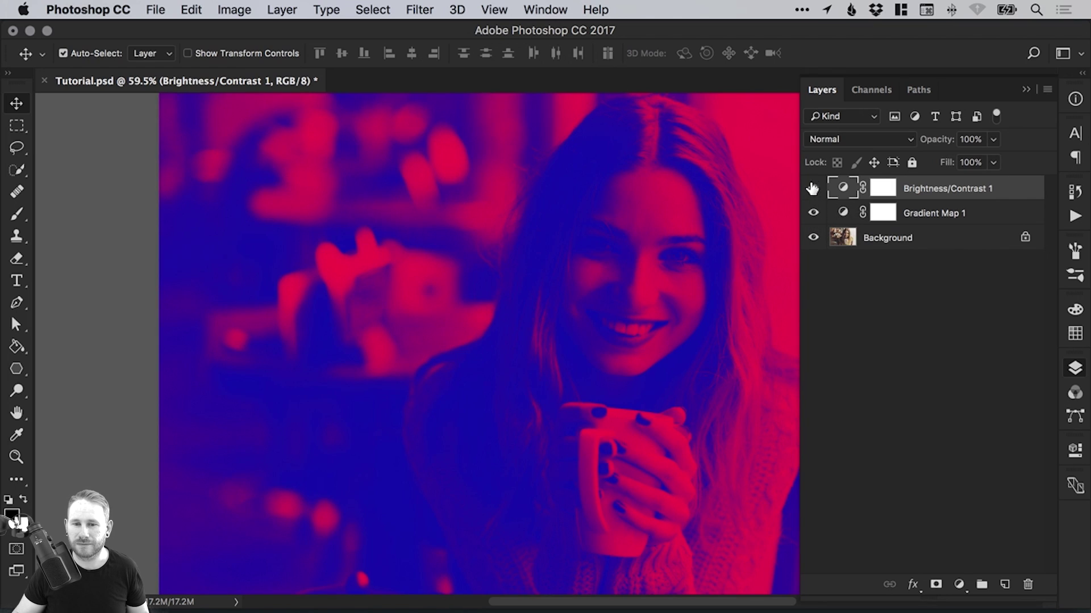
{"action": "left_click", "coordinate": [1076, 369]}
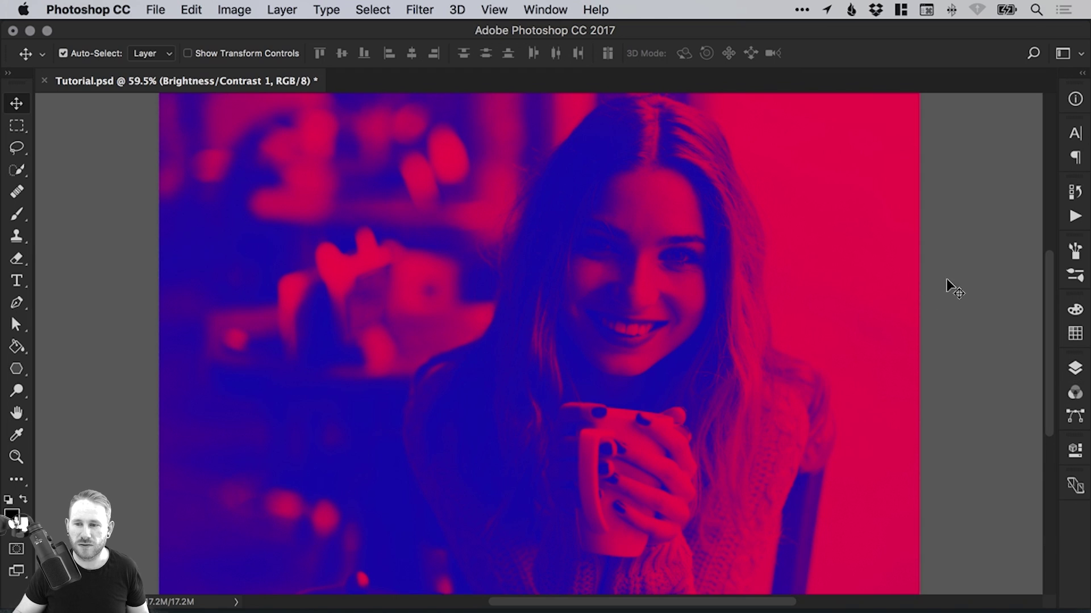
{"action": "left_click", "coordinate": [981, 294]}
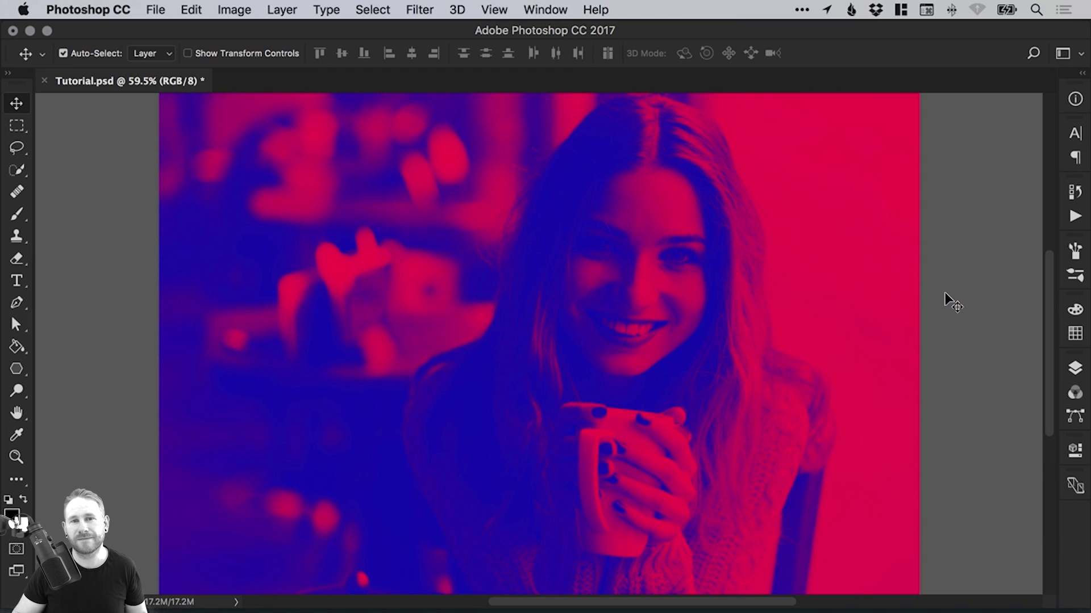